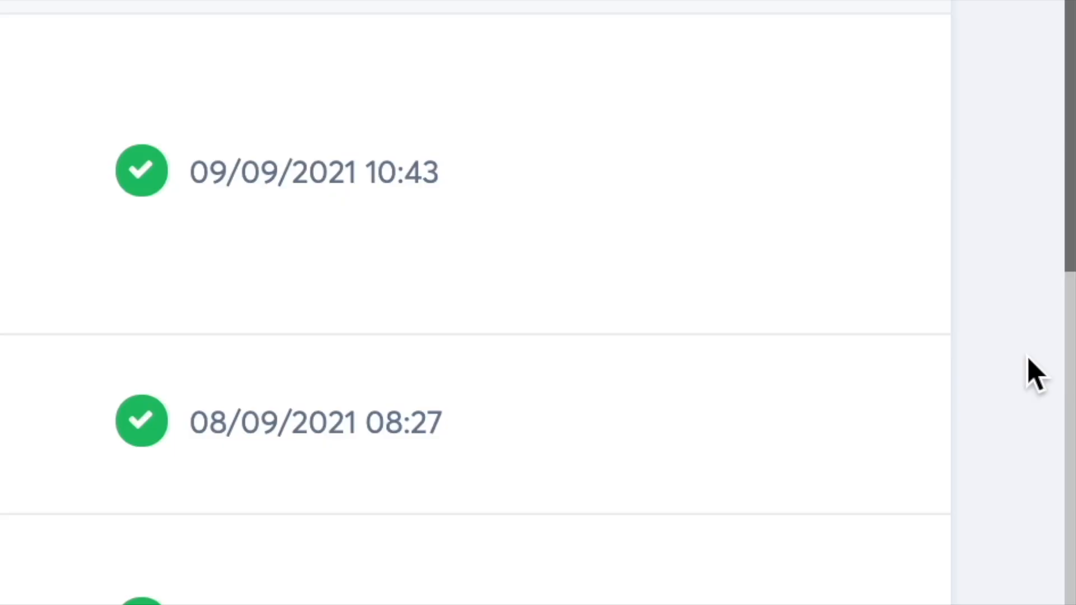
Step: Review the resend settings for the newsletter sent on 08/09/2021 at 08:27, and close them without sending
mouse_move(774, 432)
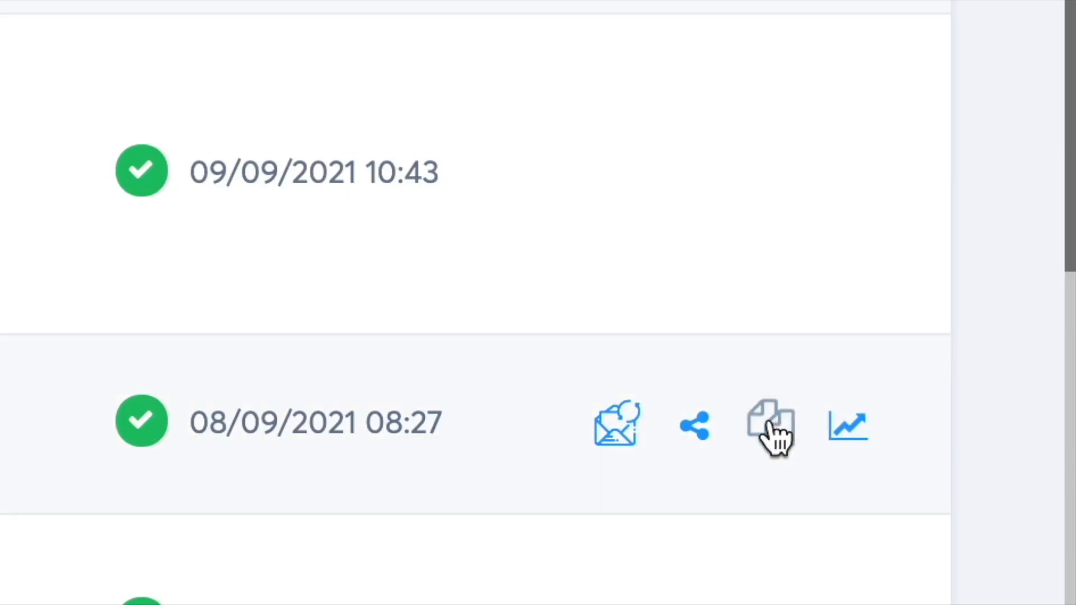
left_click(621, 433)
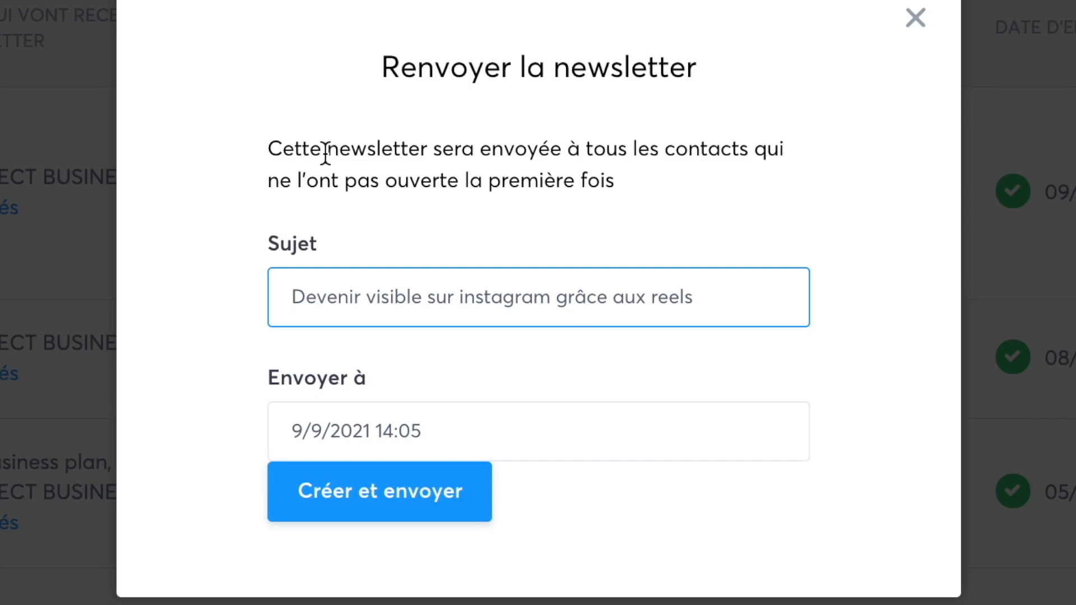
left_click(922, 21)
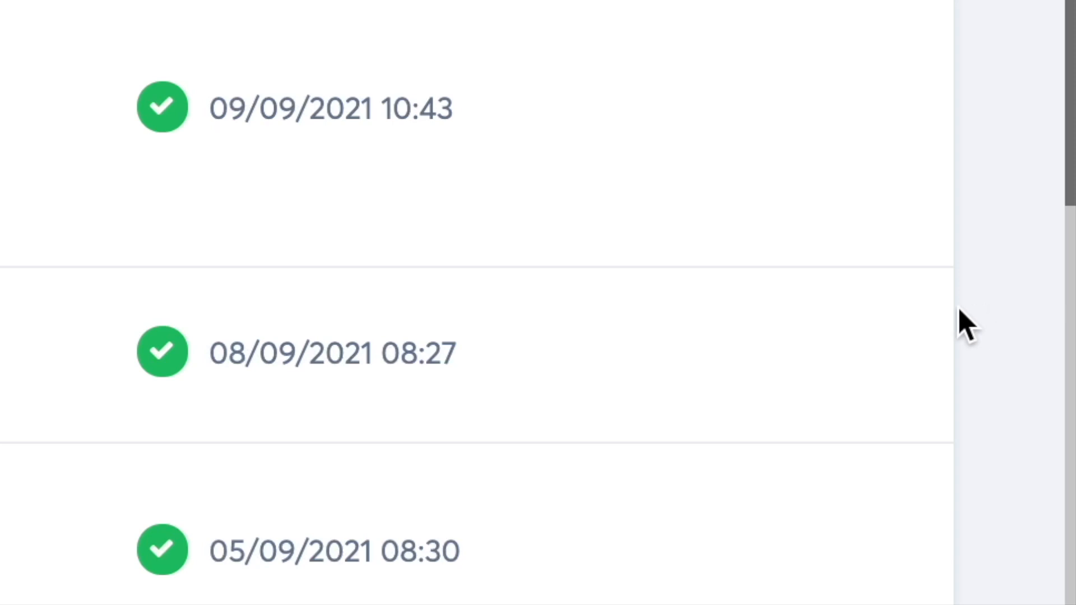
mouse_move(601, 358)
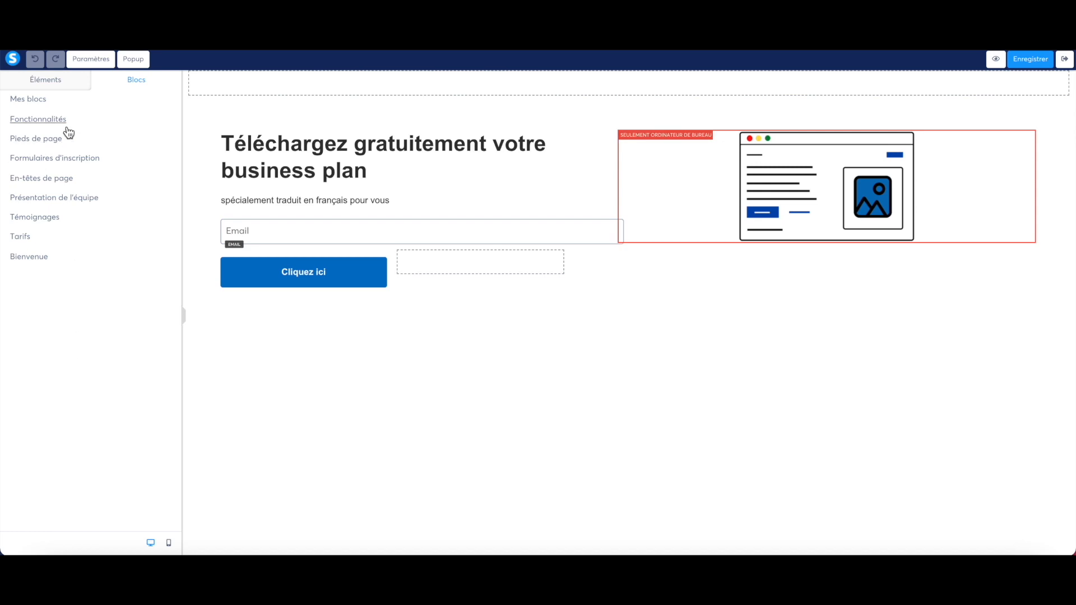
Step: Browse the saved page blocks under Mes blocs, from the pricing and FAQ sections through to the testimonials and audio ebook
left_click(34, 100)
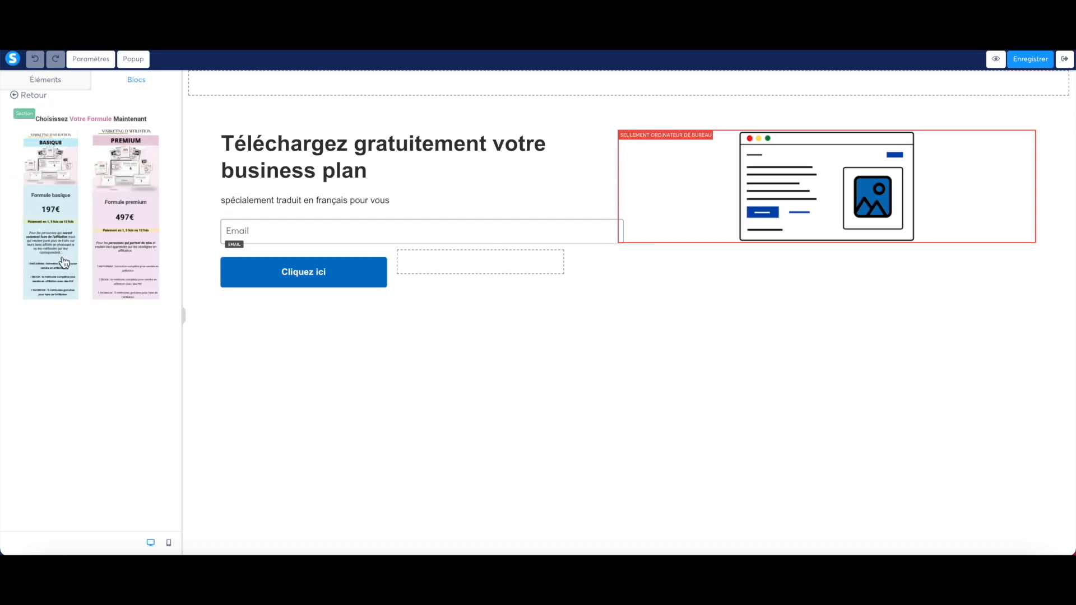
scroll(99, 289, "down", 5)
scroll(98, 289, "down", 5)
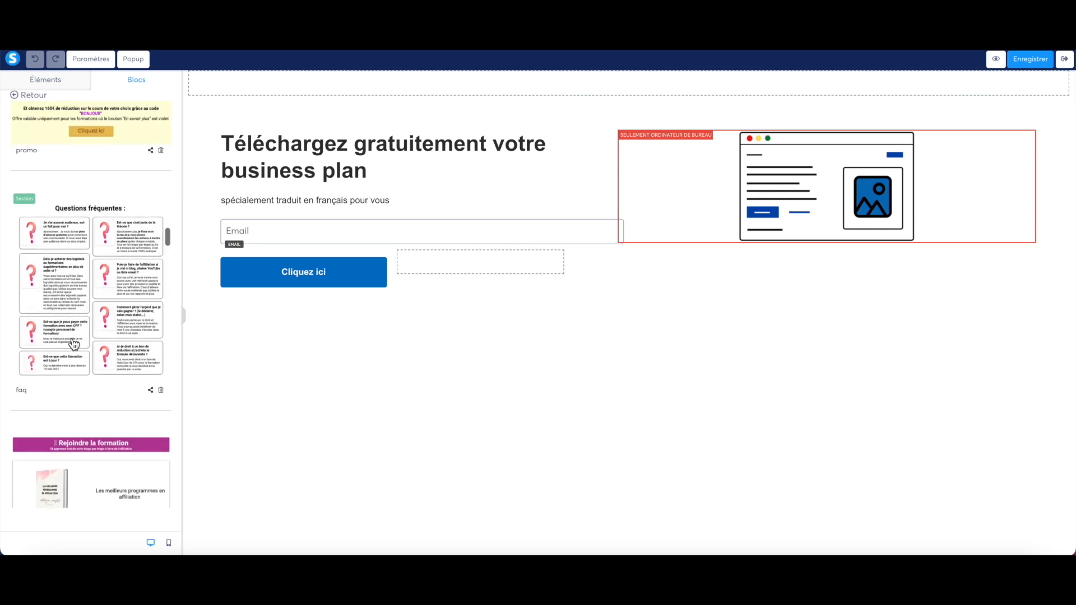
scroll(74, 344, "up", 5)
scroll(95, 353, "up", 3)
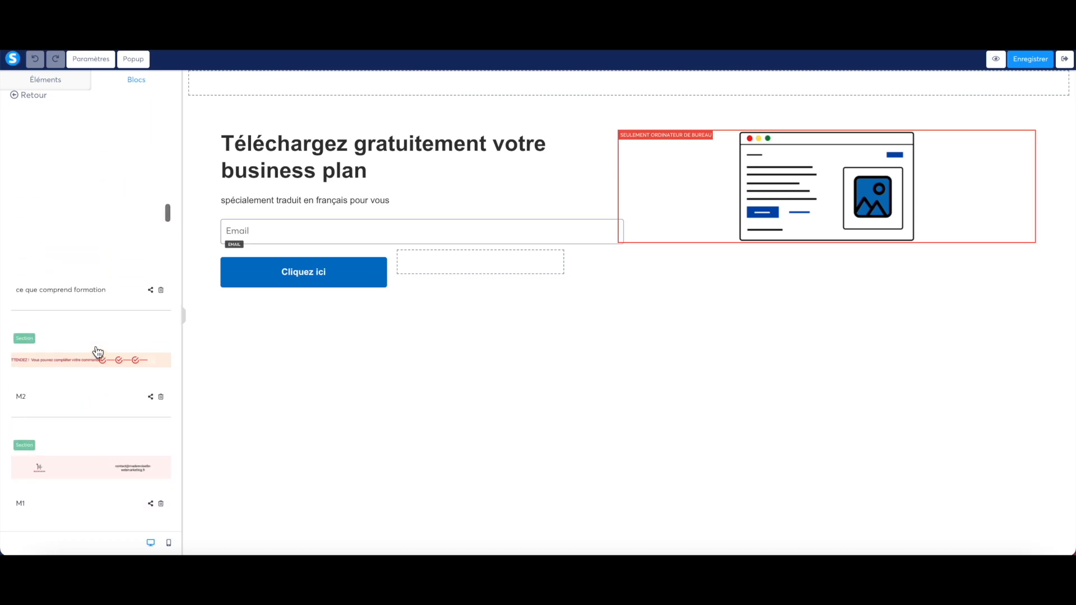
scroll(96, 353, "down", 9)
scroll(85, 365, "down", 5)
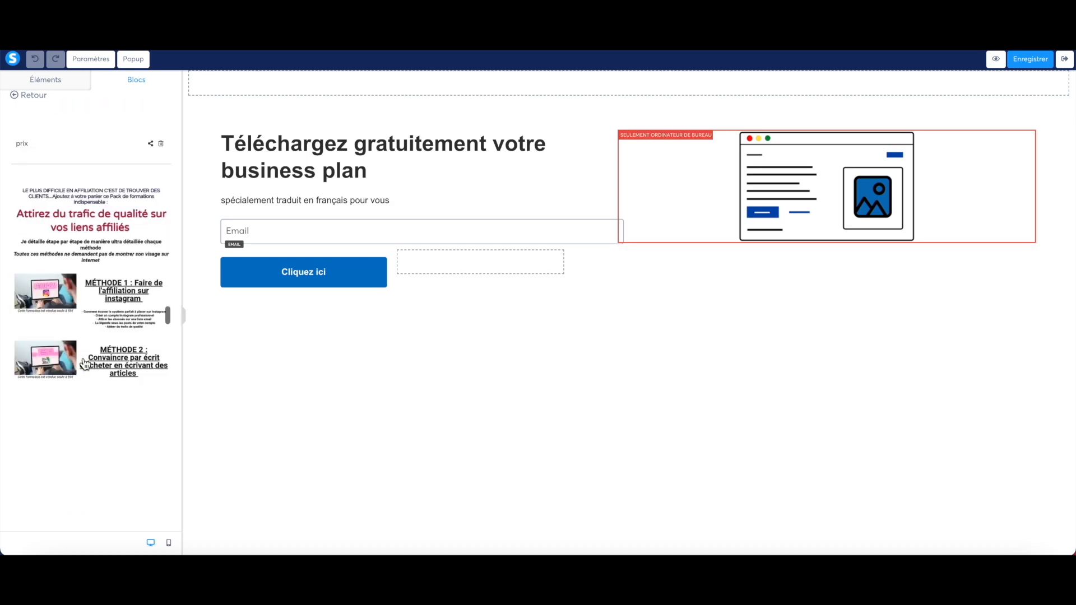
scroll(90, 418, "down", 2)
scroll(90, 418, "down", 5)
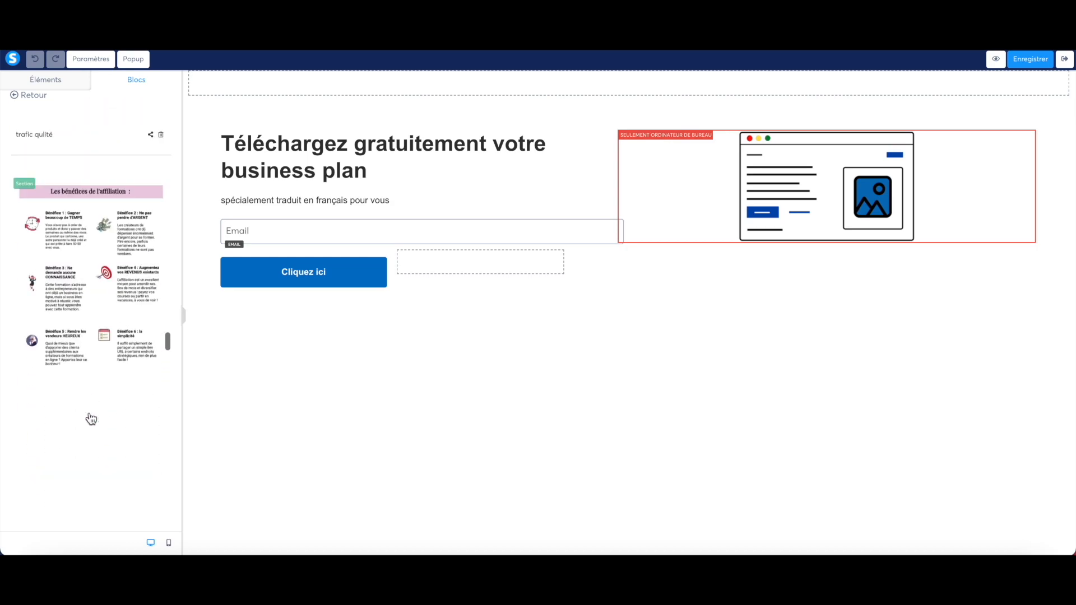
scroll(90, 419, "down", 5)
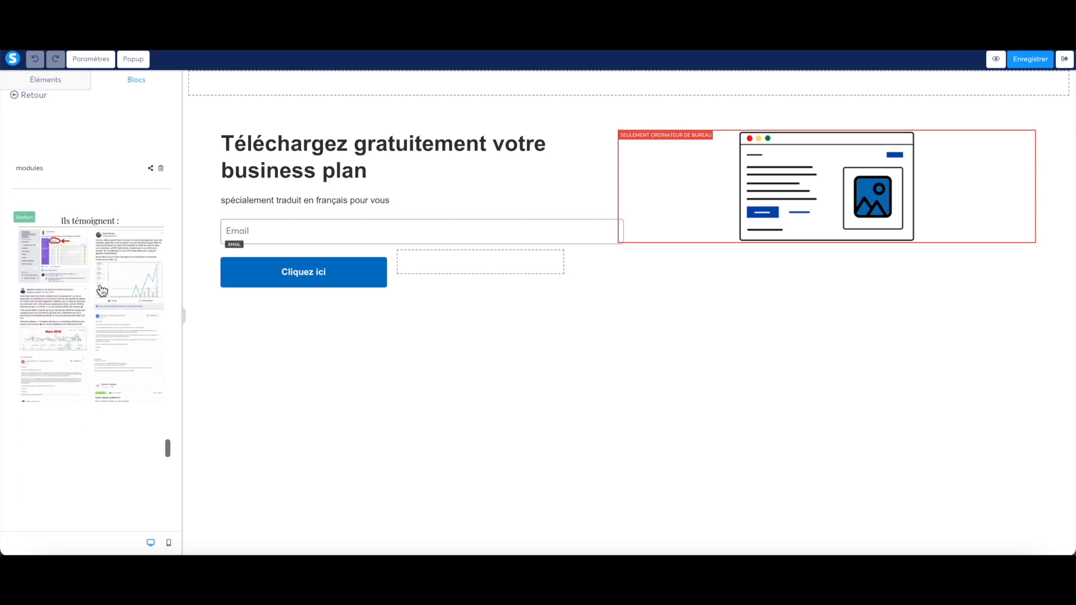
scroll(65, 390, "down", 10)
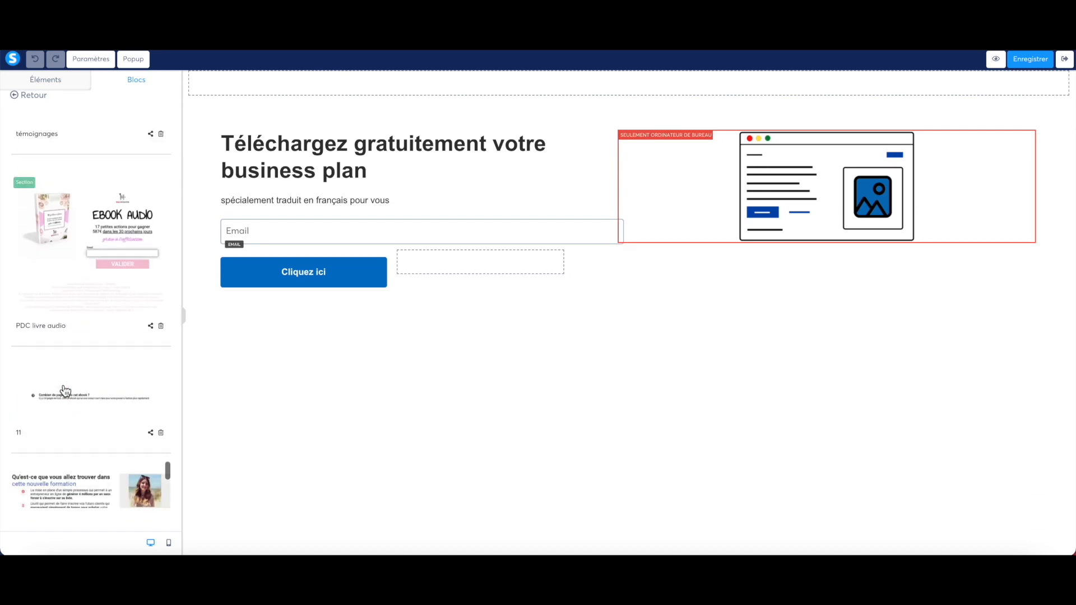
scroll(65, 357, "down", 10)
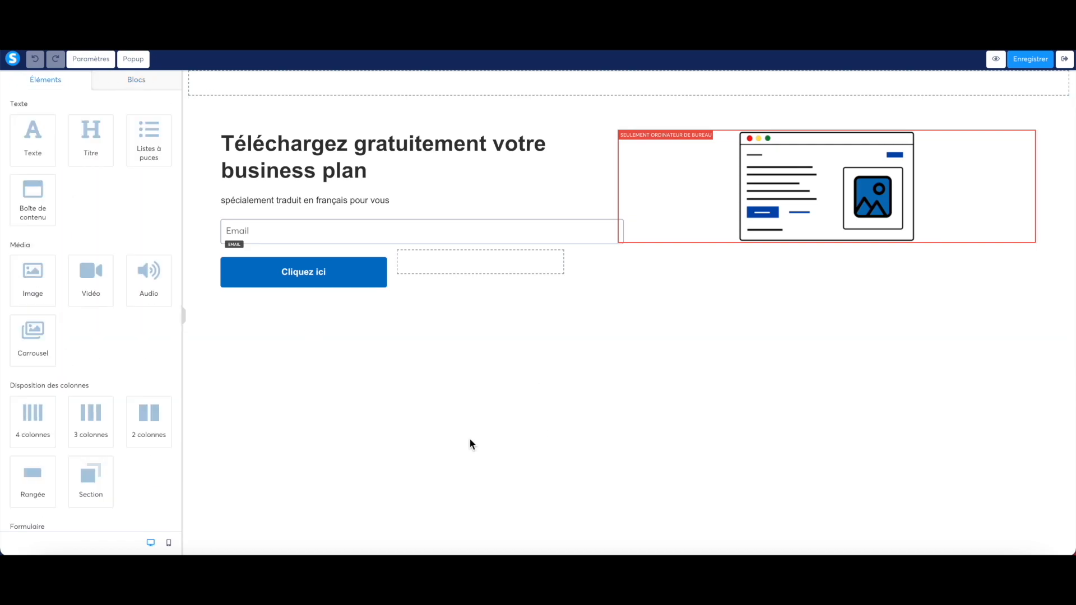
Step: Add an empty section to the page below the business plan sign-up form
scroll(168, 344, "down", 1)
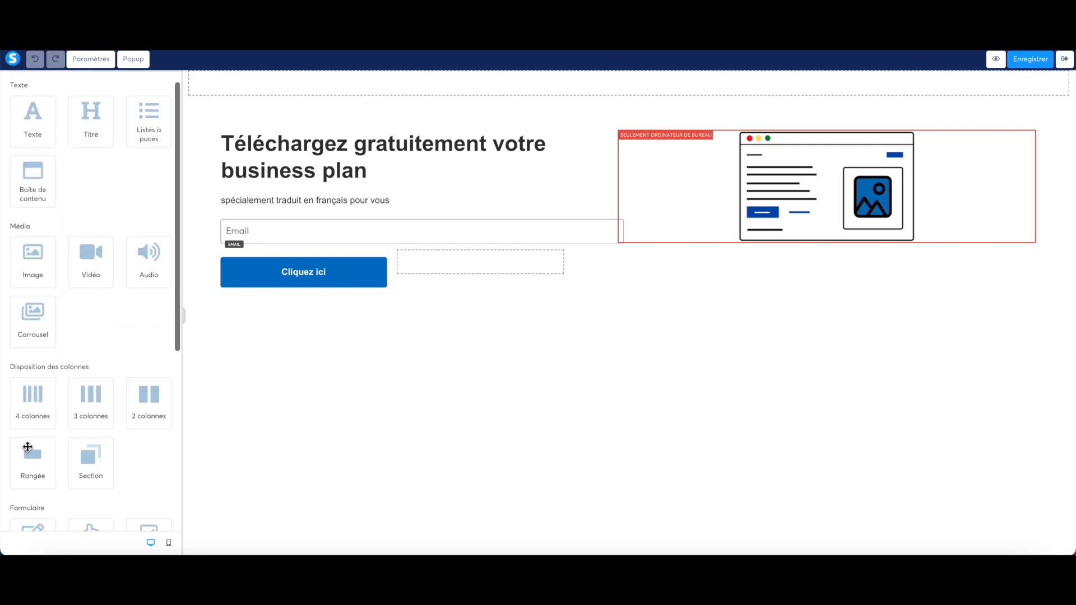
left_click_drag(87, 458, 402, 367)
left_click_drag(87, 456, 435, 360)
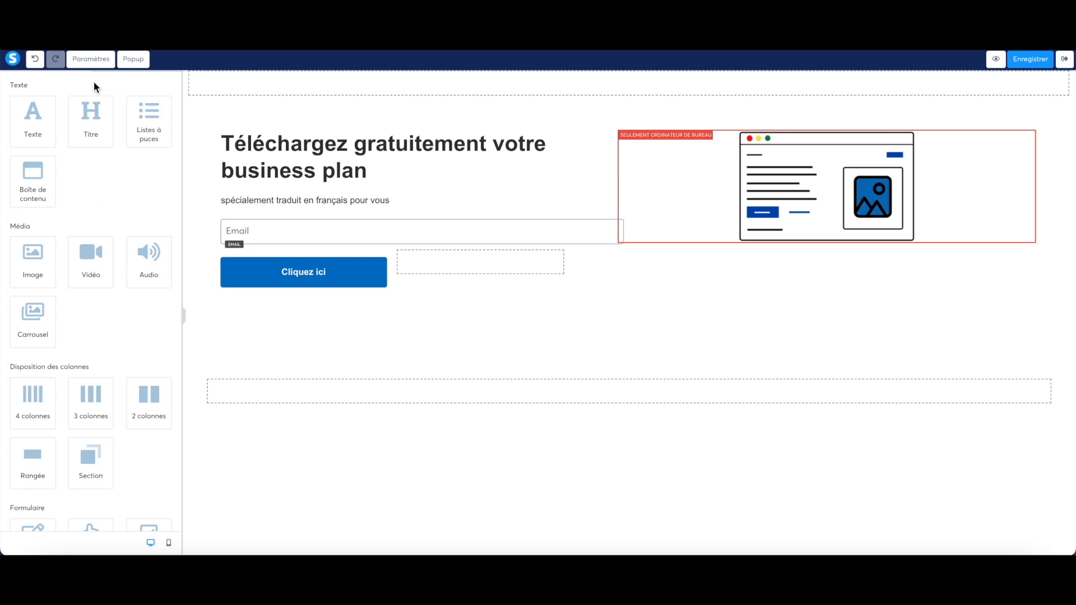
Step: Insert the saved block "Les bénéfices de l'affiliation" beneath the empty section and look over the resulting page
scroll(106, 162, "up", 1)
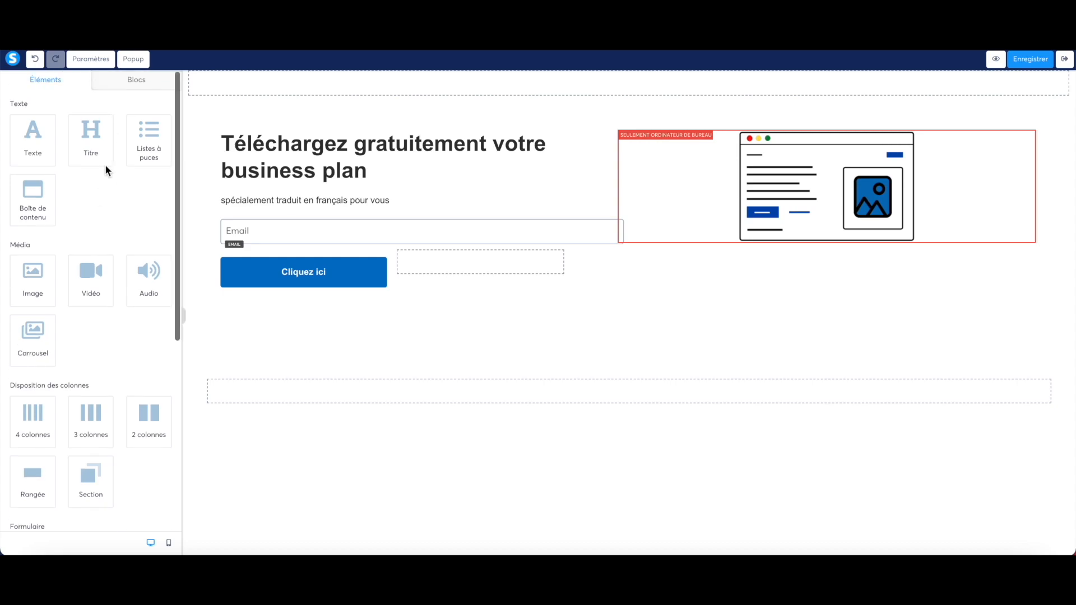
left_click(135, 85)
left_click(30, 99)
scroll(75, 399, "down", 10)
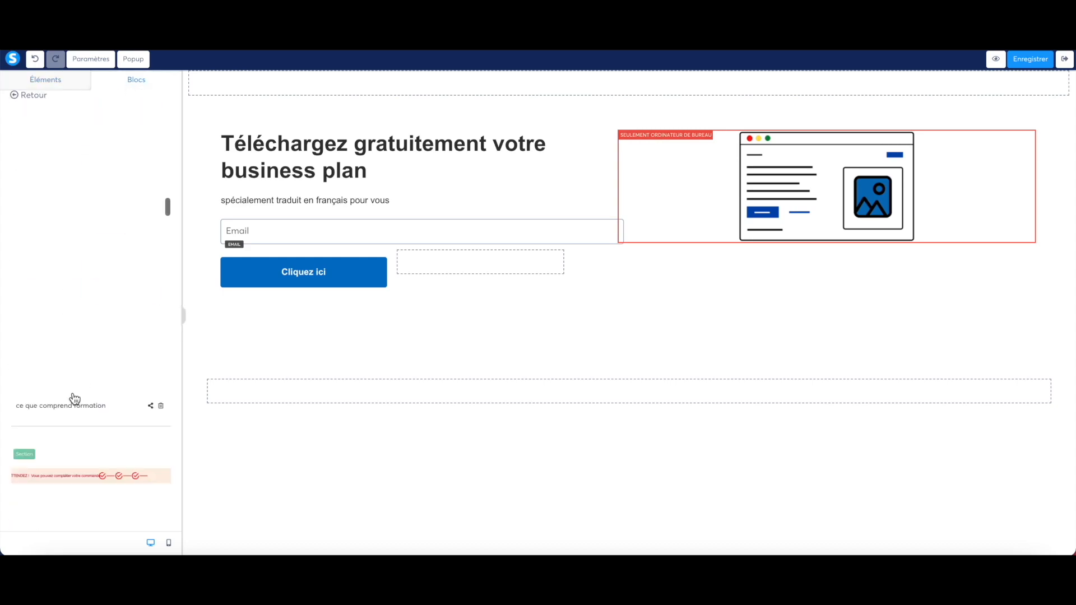
scroll(75, 399, "down", 5)
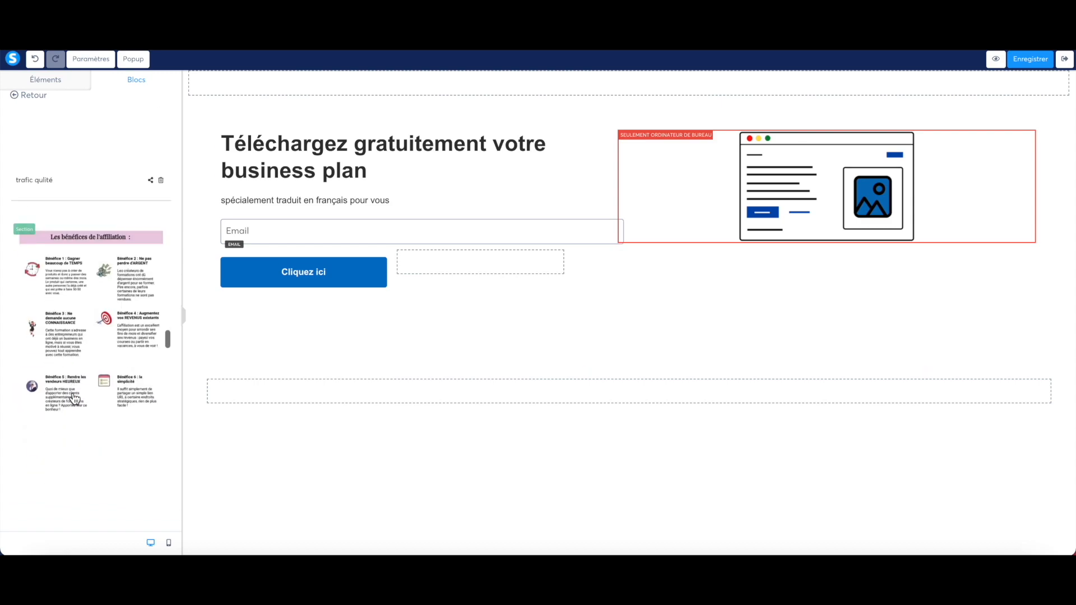
left_click_drag(66, 297, 375, 439)
scroll(593, 497, "down", 15)
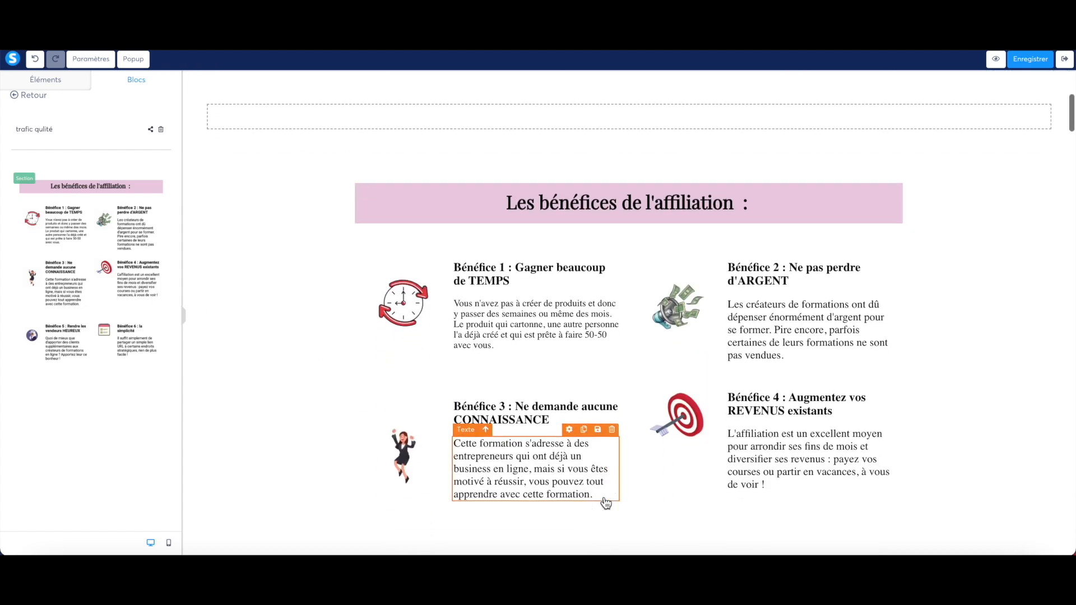
scroll(751, 379, "up", 15)
scroll(752, 379, "down", 5)
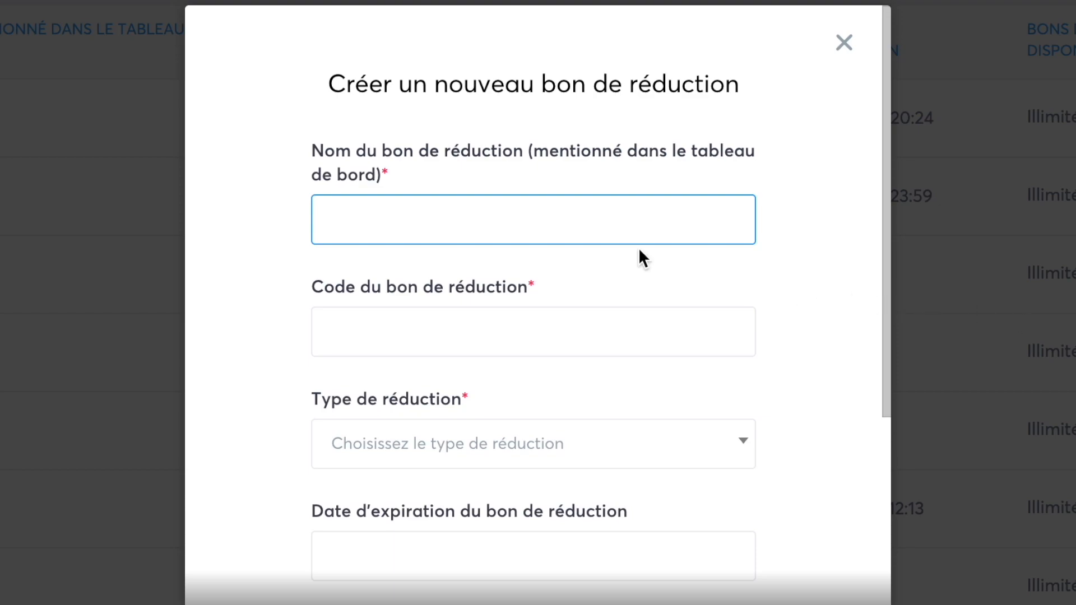
Step: Fill in a new coupon with SEPTEMBRE2021 as name and code, and an absolute-value discount of 50 euros
type("SEPTEMBRE2021")
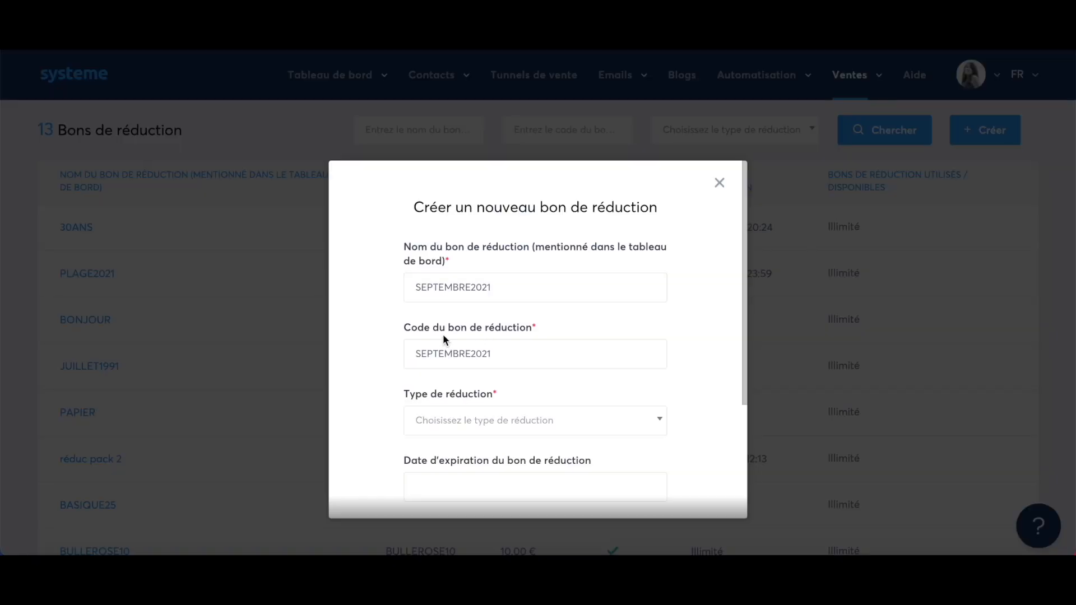
scroll(452, 356, "down", 3)
left_click(496, 346)
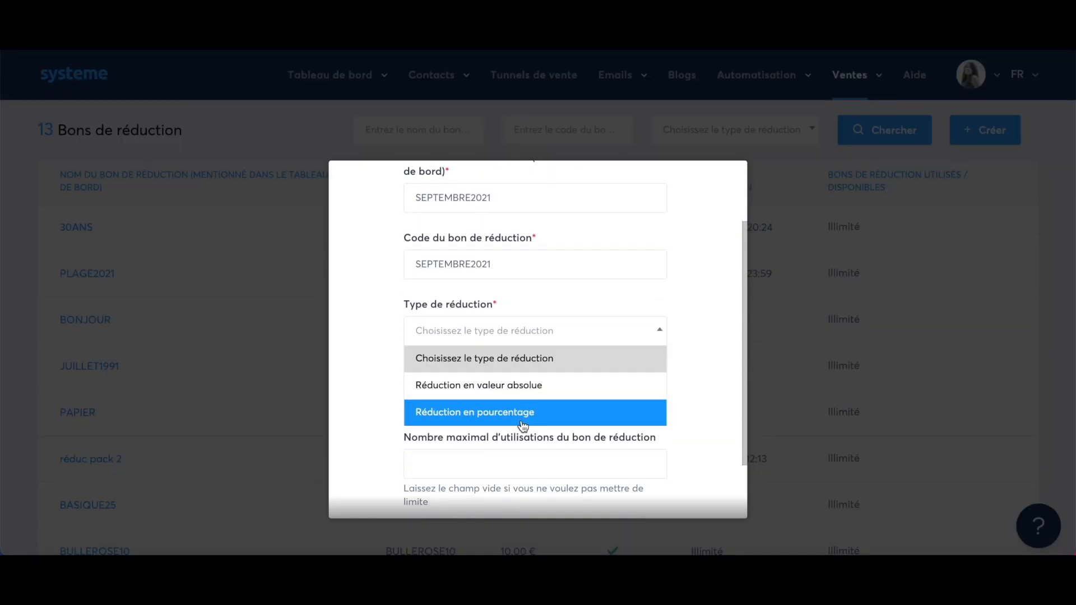
left_click(515, 393)
left_click(433, 398)
type("50")
scroll(571, 430, "down", 3)
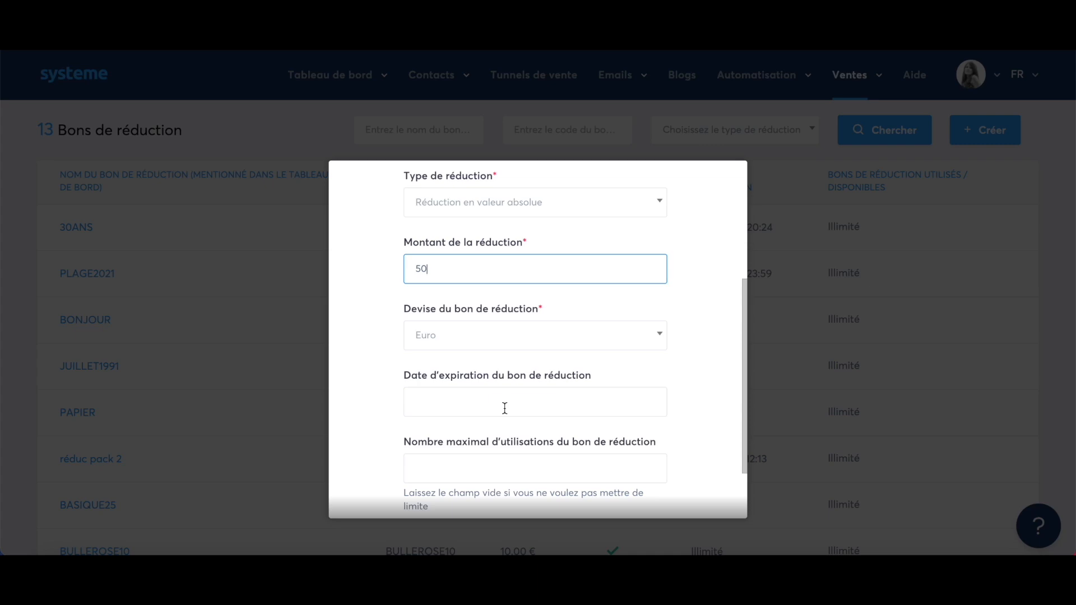
scroll(505, 408, "down", 1)
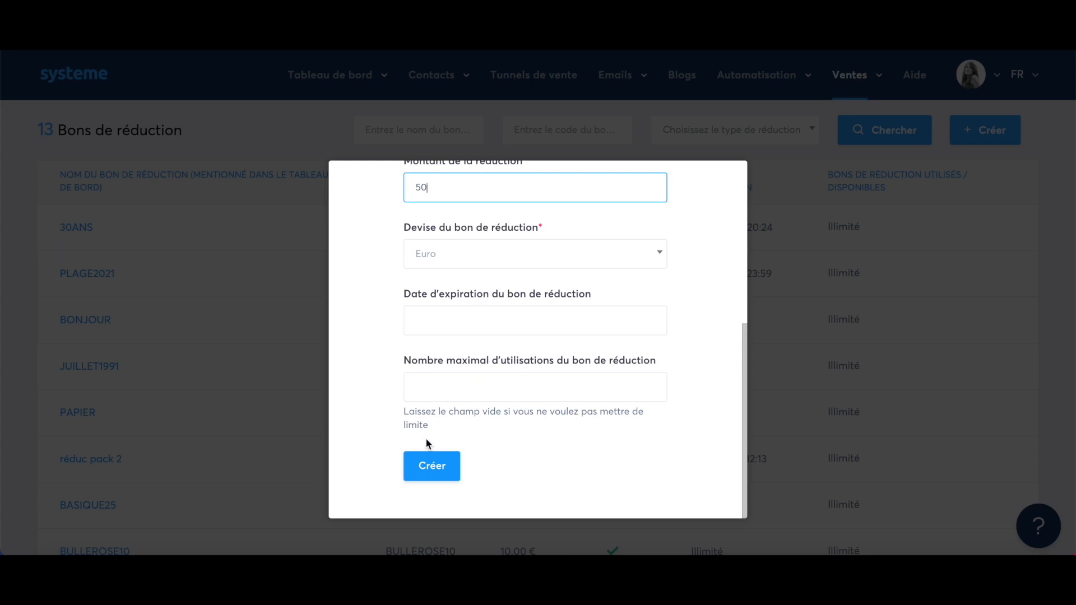
scroll(426, 438, "up", 1)
scroll(625, 426, "up", 5)
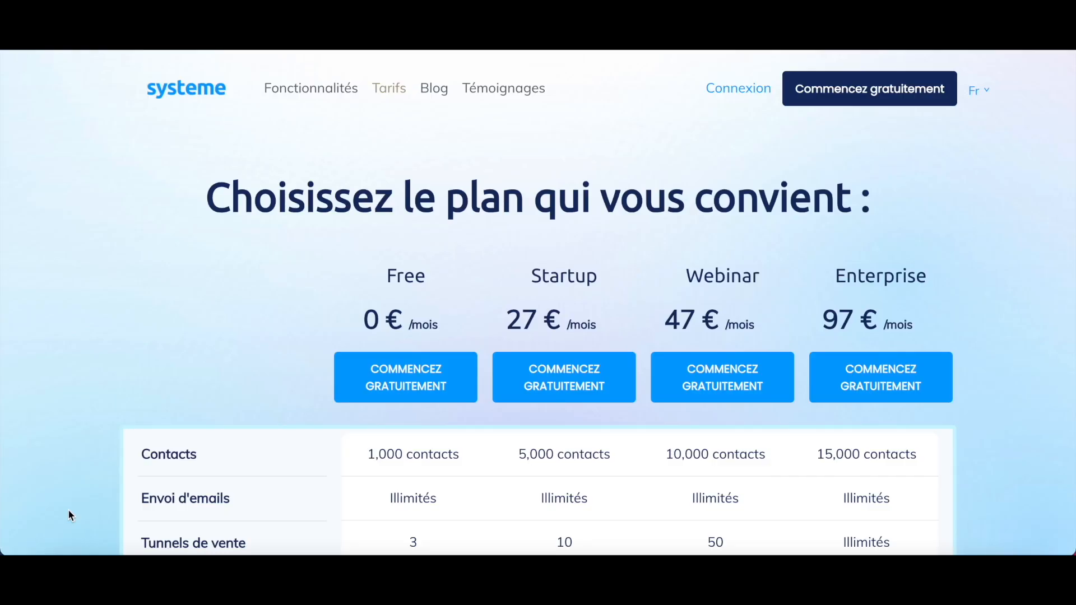
Step: Compare the features and limits of the Free, Startup, Webinar and Enterprise plans in the pricing table
scroll(68, 509, "down", 1)
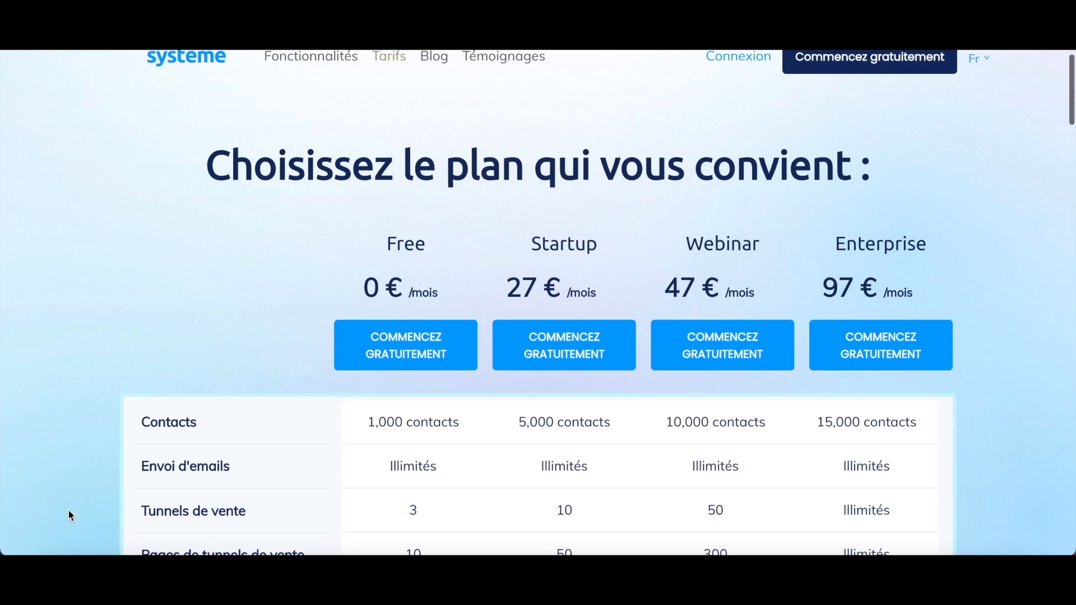
scroll(397, 378, "down", 2)
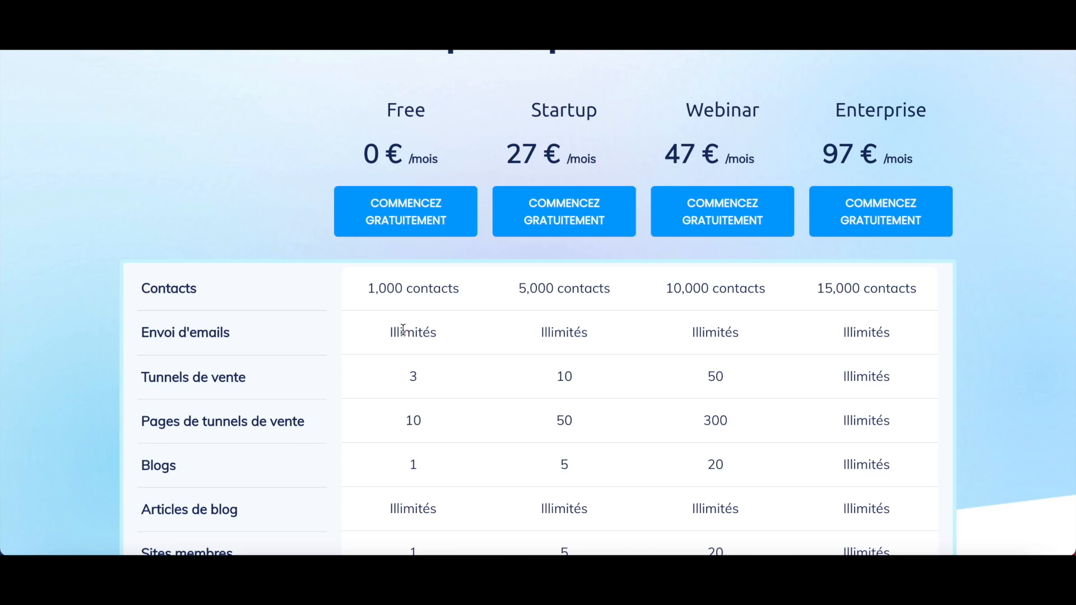
scroll(403, 330, "down", 2)
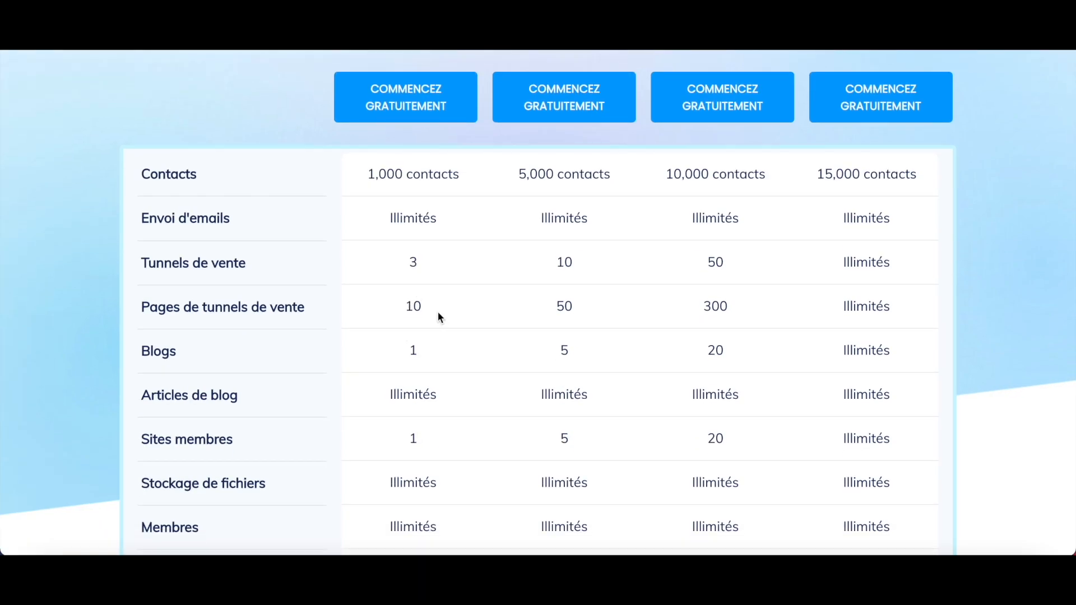
scroll(436, 313, "down", 1)
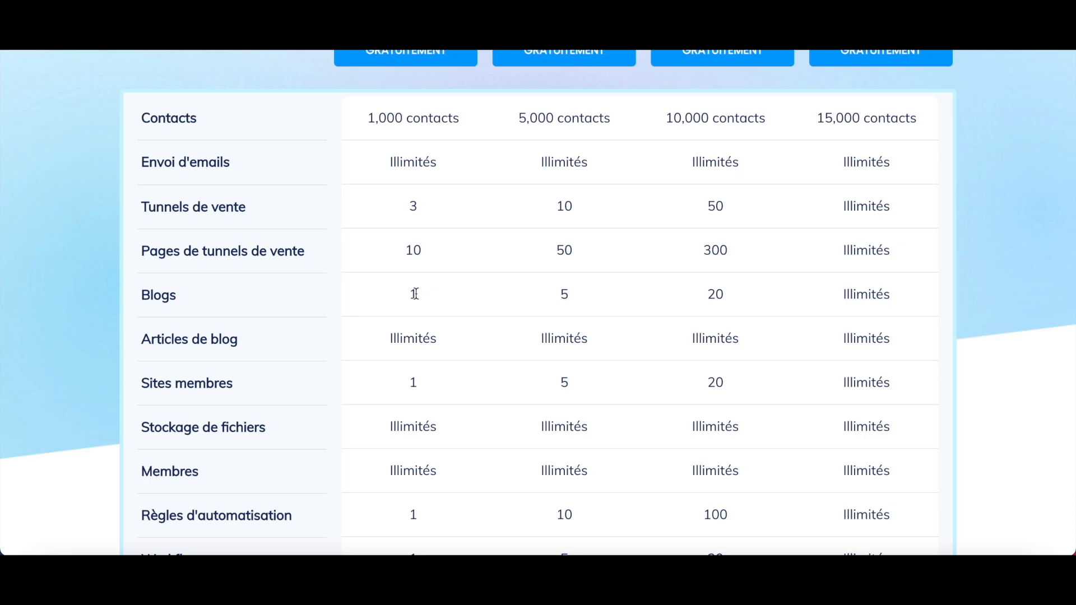
scroll(452, 353, "down", 2)
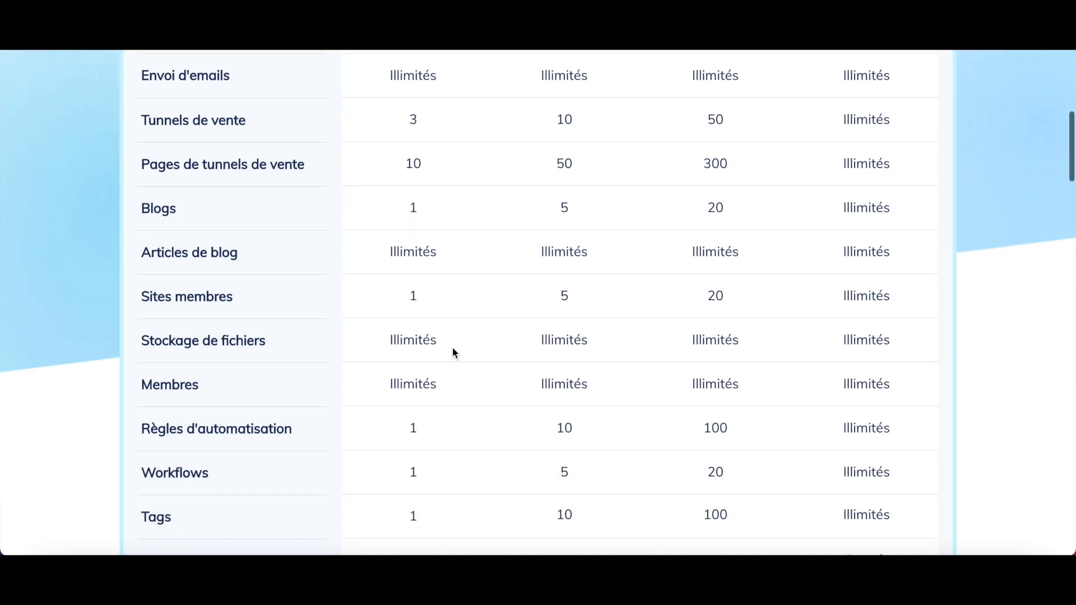
scroll(433, 353, "down", 1)
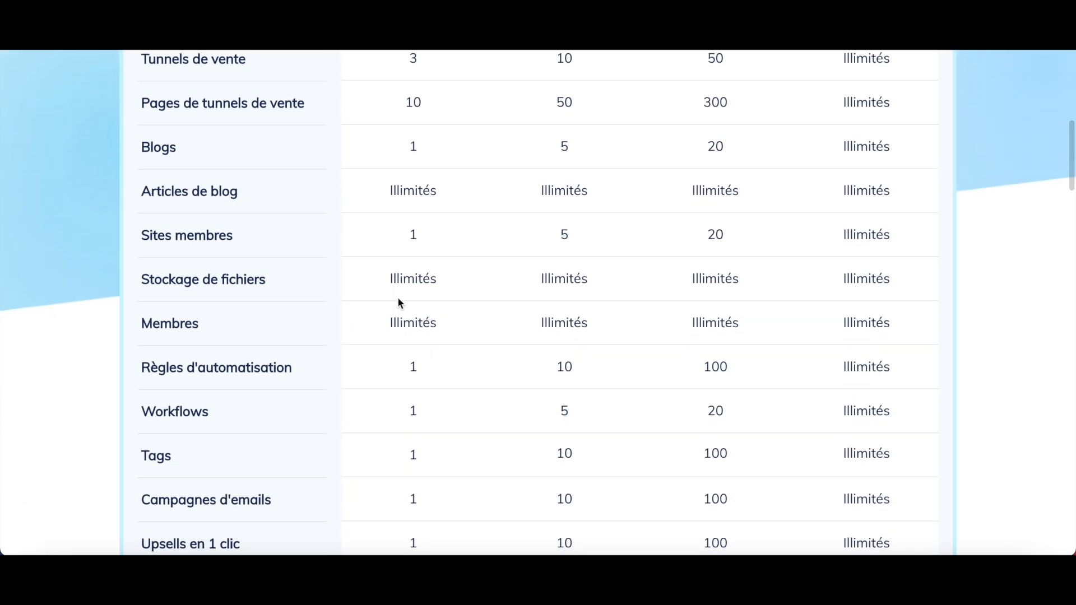
scroll(465, 399, "down", 2)
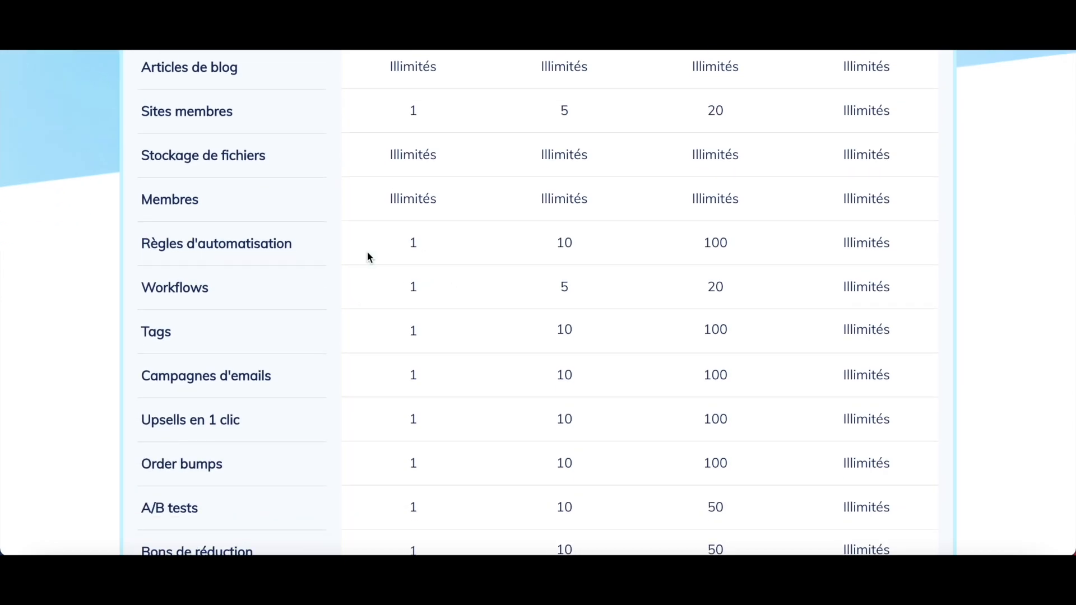
scroll(439, 418, "down", 4)
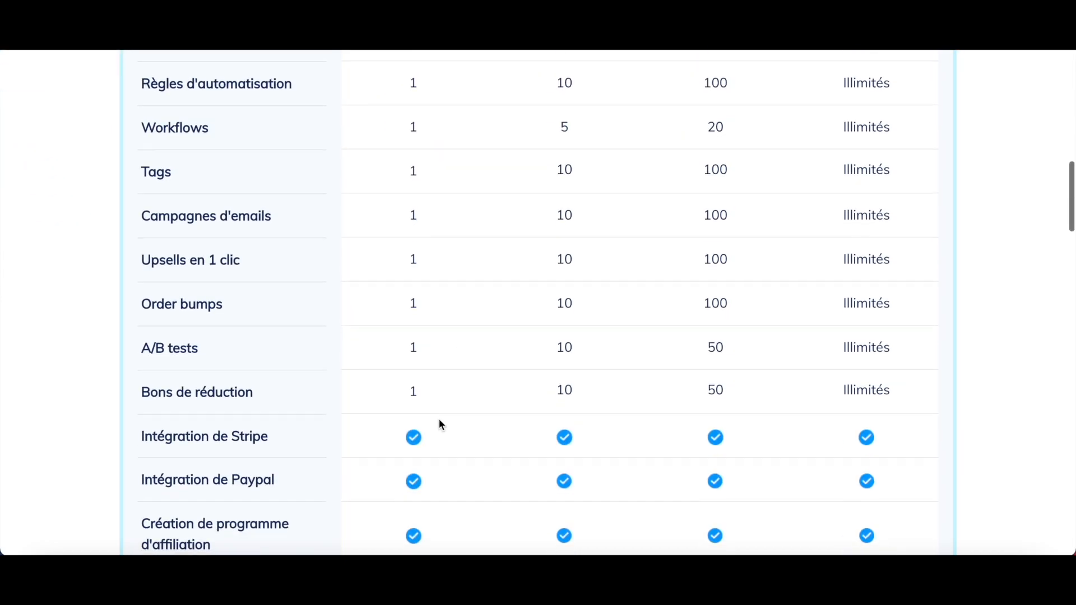
scroll(438, 418, "up", 1)
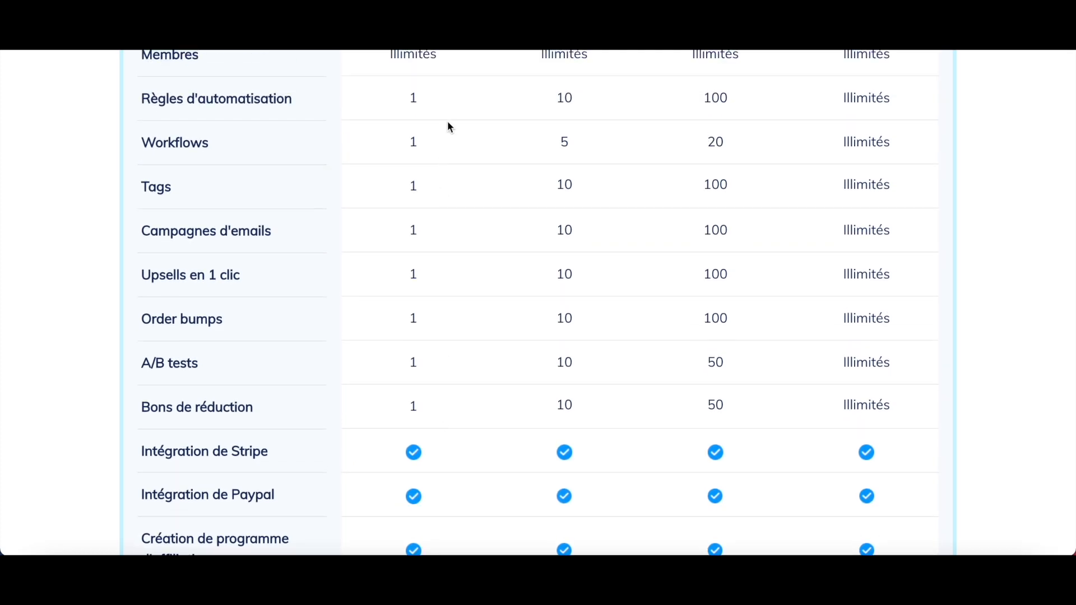
scroll(444, 385, "down", 3)
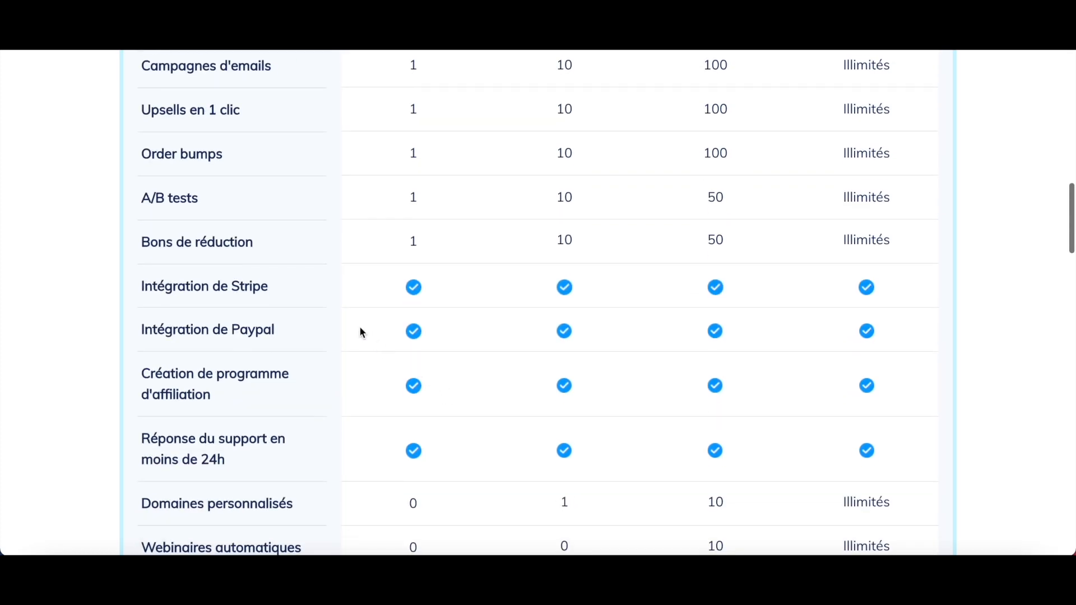
scroll(446, 411, "down", 2)
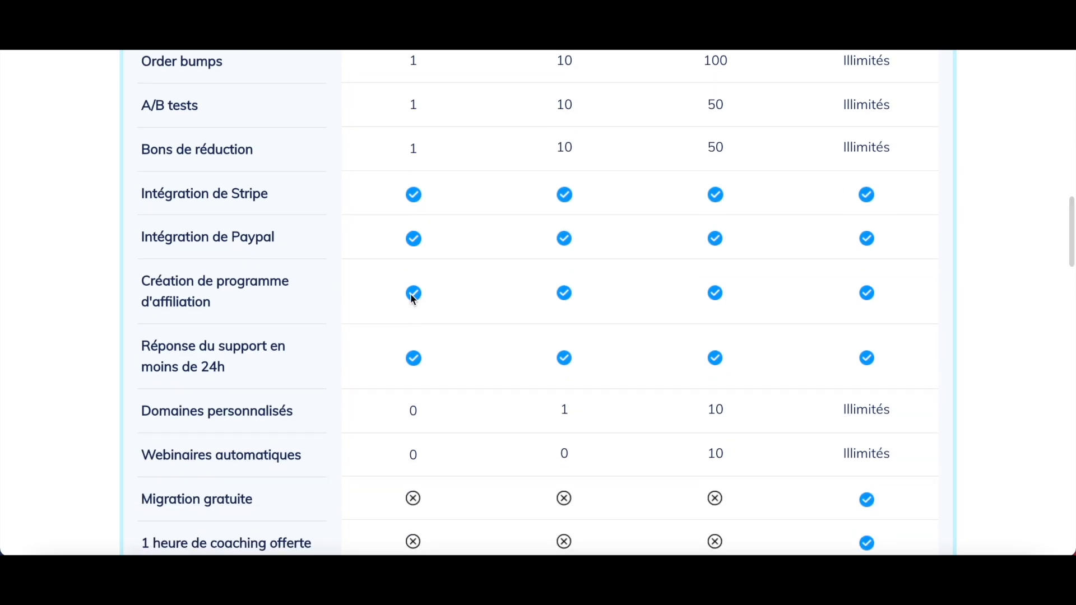
Step: Check the last feature rows of the pricing table against the monthly prices of the four plans
scroll(435, 359, "down", 1)
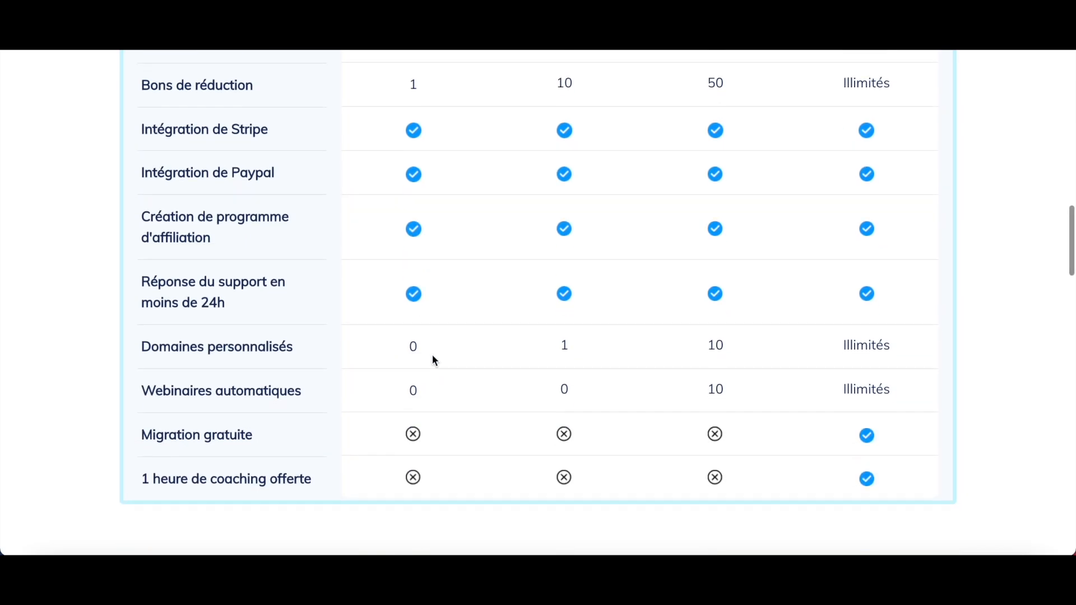
scroll(462, 369, "up", 14)
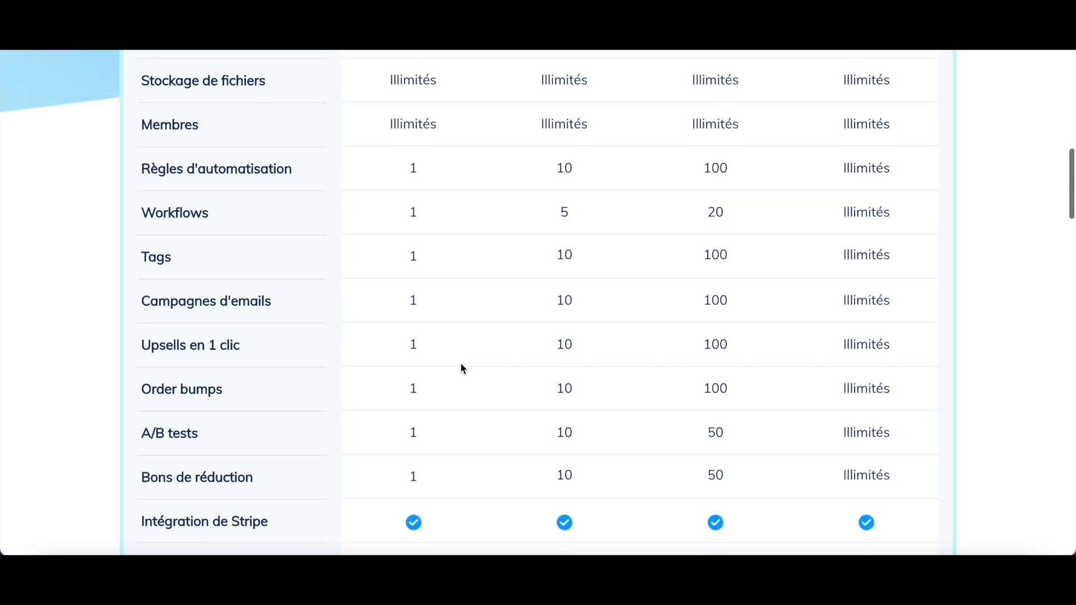
scroll(462, 369, "up", 1)
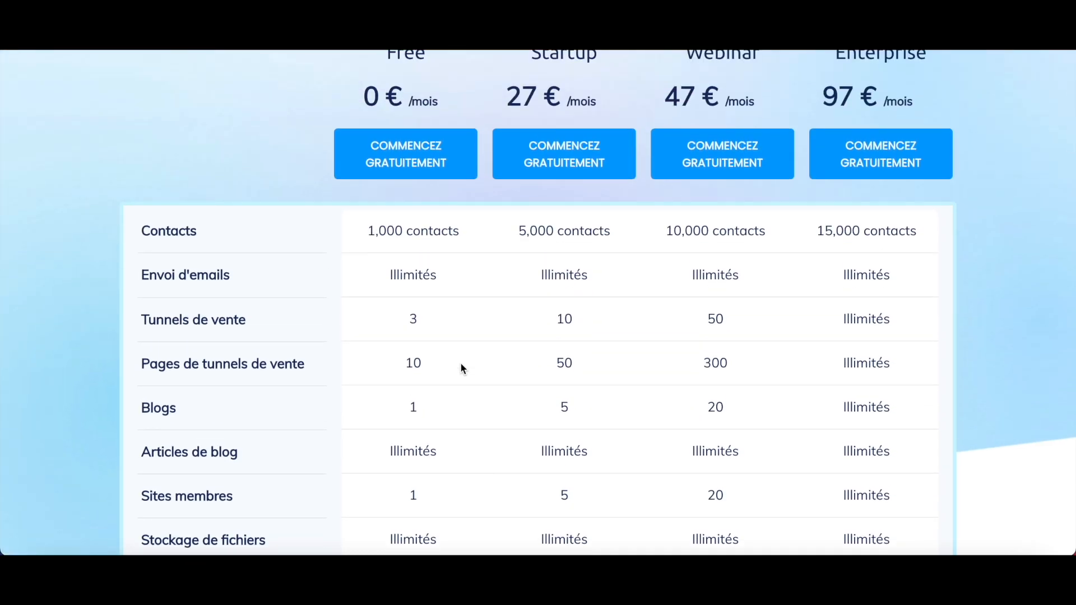
scroll(461, 368, "up", 4)
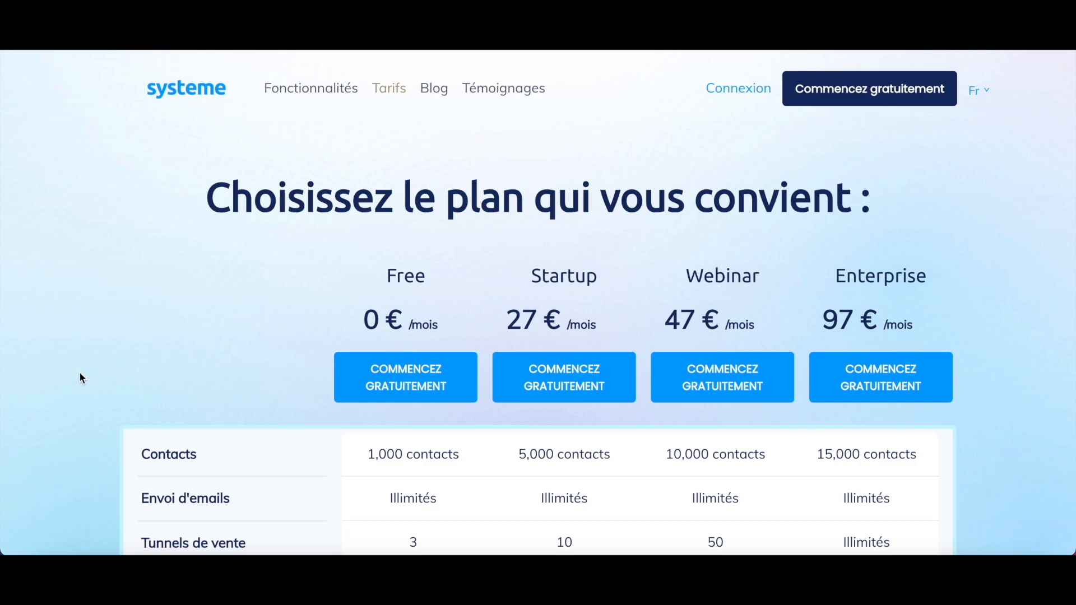
scroll(79, 371, "down", 2)
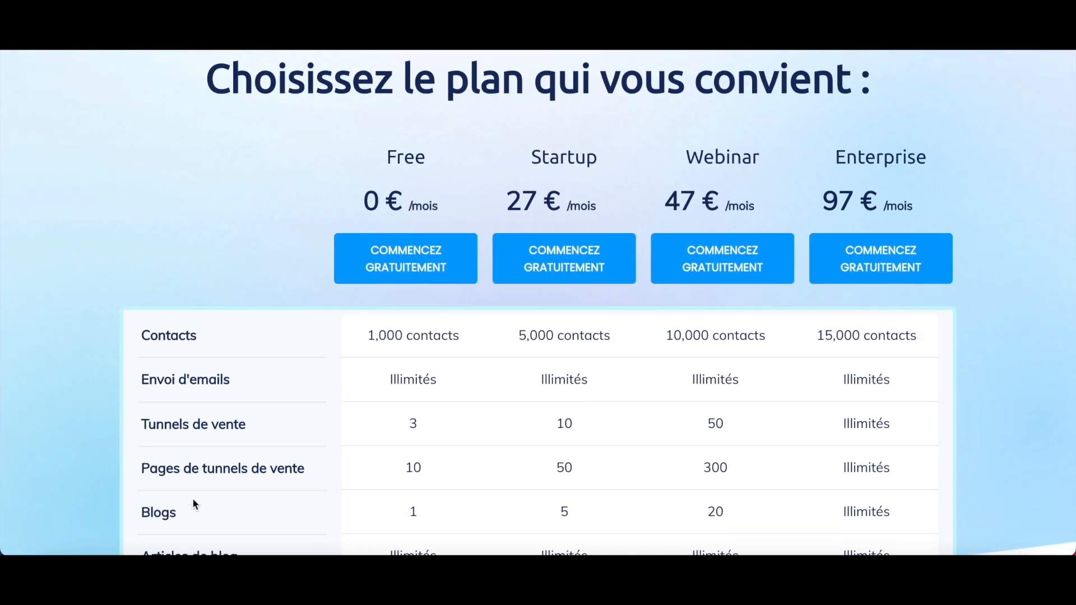
scroll(432, 505, "down", 2)
scroll(432, 504, "up", 4)
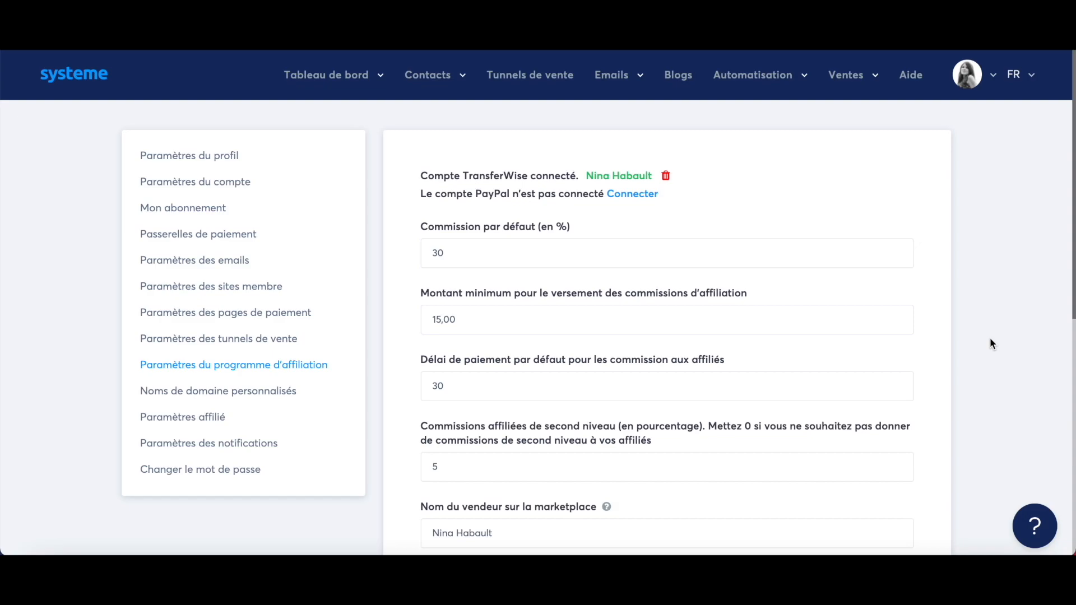
Step: Examine the affiliate programme settings, including default commission, minimum payout, payment delay and second-level commission
left_click(995, 78)
scroll(977, 410, "down", 2)
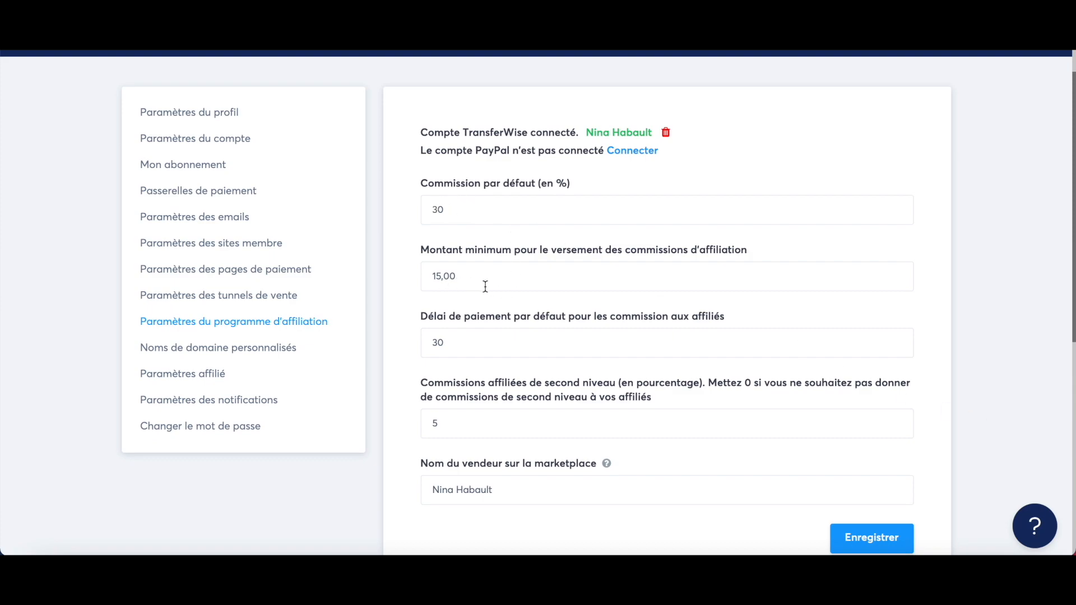
scroll(470, 337, "down", 1)
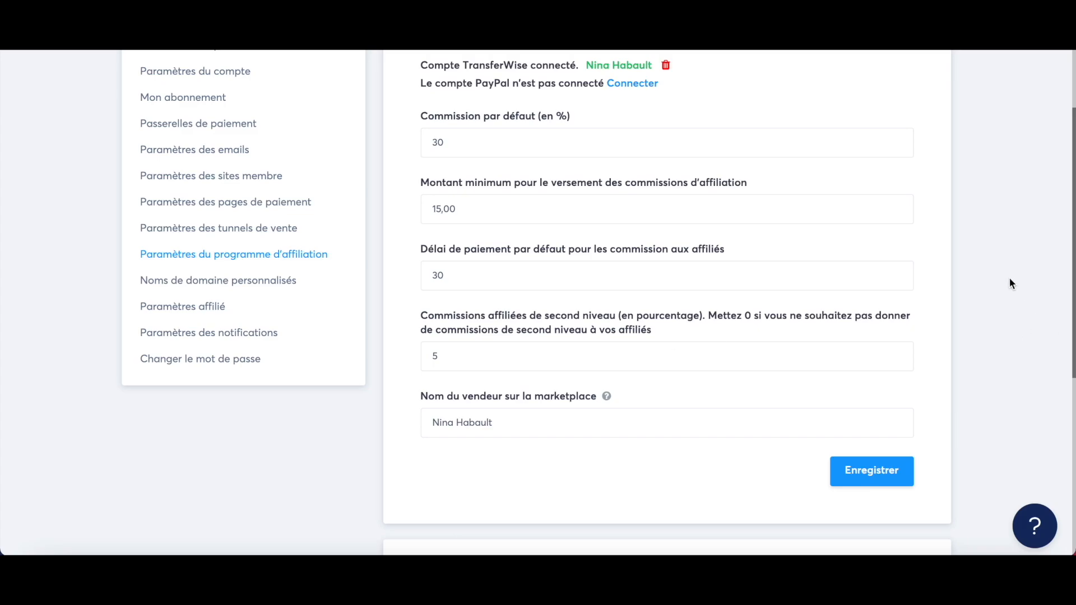
scroll(1011, 283, "down", 5)
scroll(1009, 277, "up", 7)
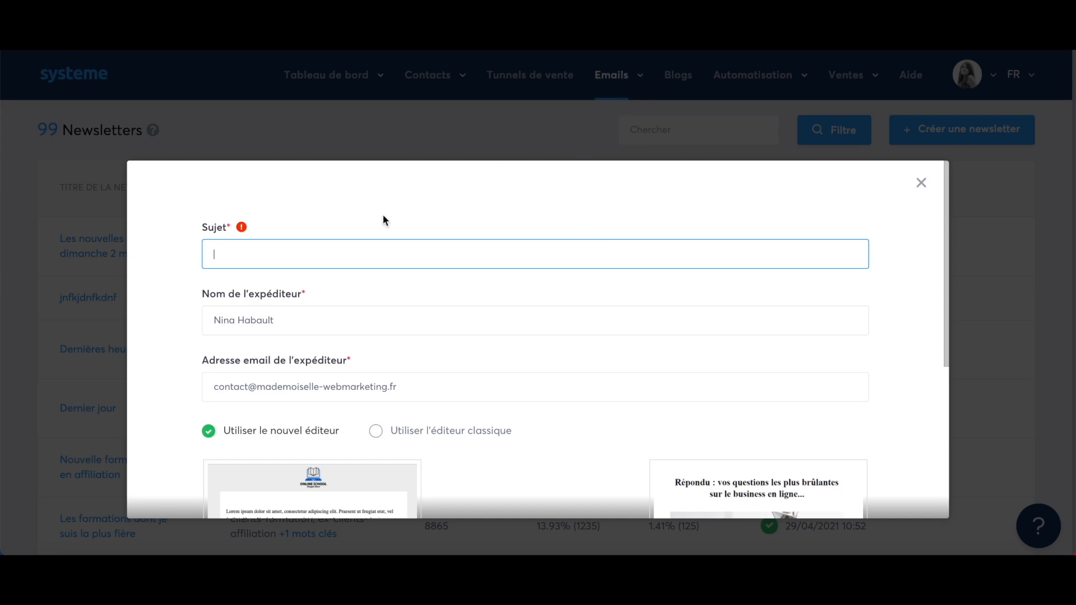
Step: Enter SJFJKSDS as the new newsletter's subject, compare the two editor options and select the classic editor
type("SJFJKSDS")
scroll(344, 389, "down", 3)
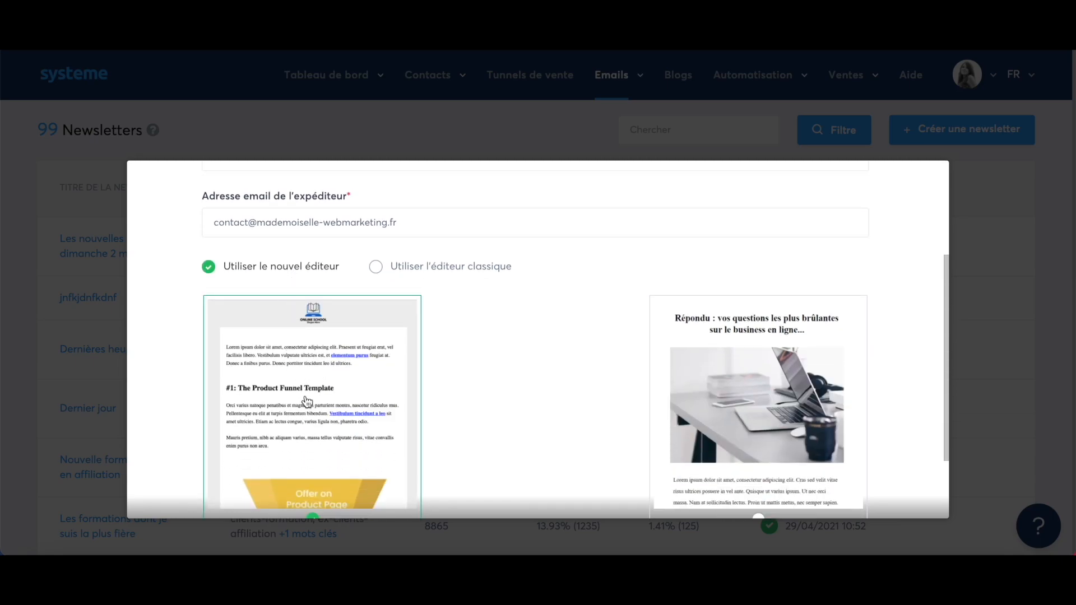
scroll(306, 401, "down", 1)
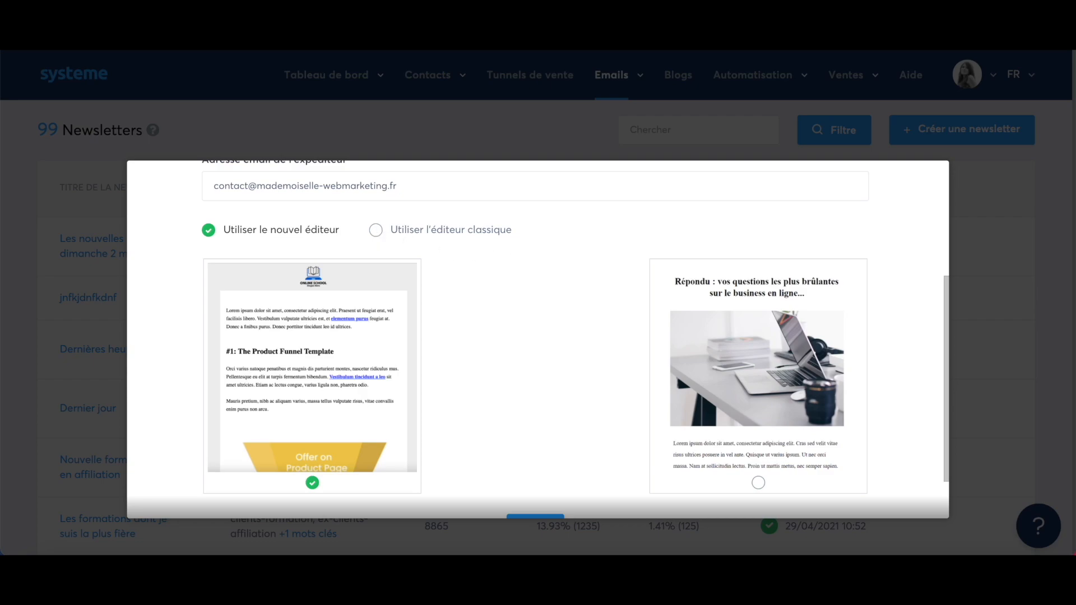
left_click(374, 230)
left_click(209, 424)
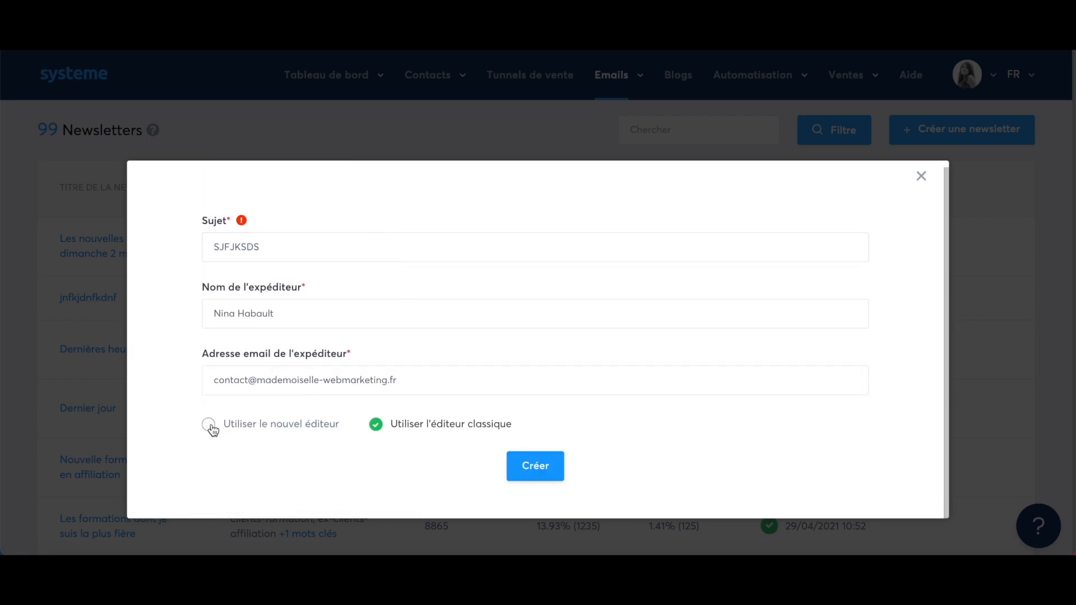
scroll(563, 395, "down", 3)
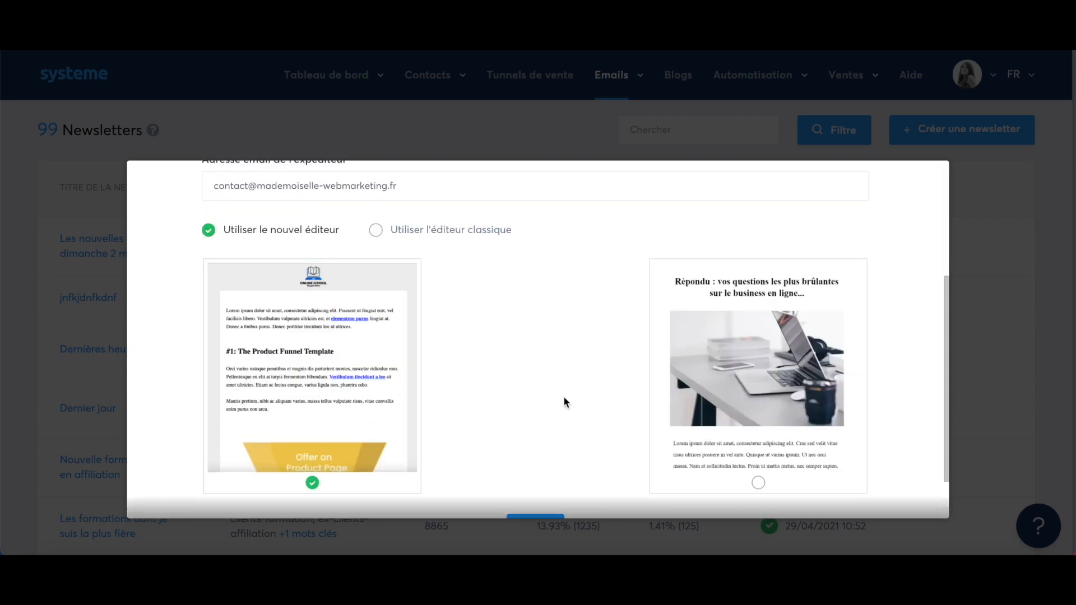
left_click(376, 232)
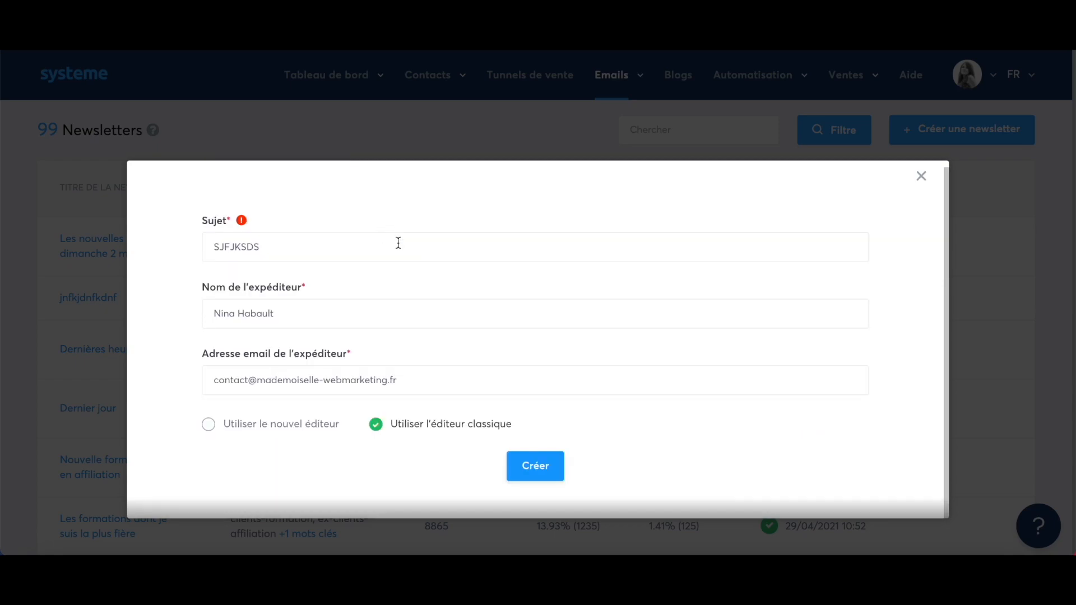
Step: Create the newsletter and fill its body with three lines: JQNDJKQSNDDS, QOJDJKQHDJZ and JQNDKJLNSJK
left_click(537, 470)
left_click(228, 452)
type("JQNDJKQSNDDS")
key("Return")
type("QOJDJKQHDJZ")
key("Return")
type("JQNDKJLNSJK")
scroll(383, 444, "down", 5)
scroll(382, 445, "up", 5)
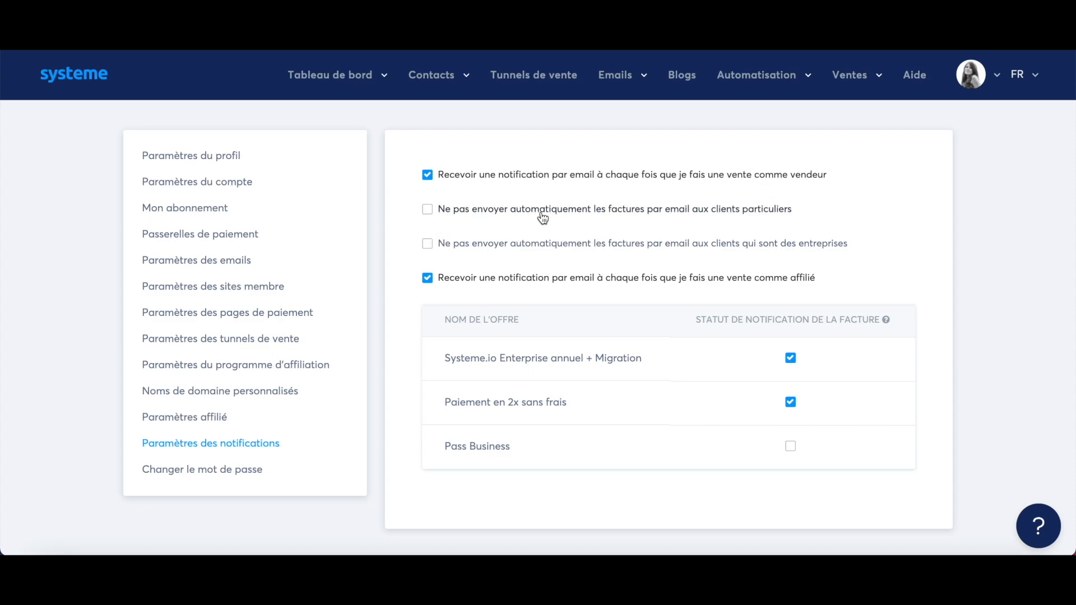
scroll(940, 331, "down", 1)
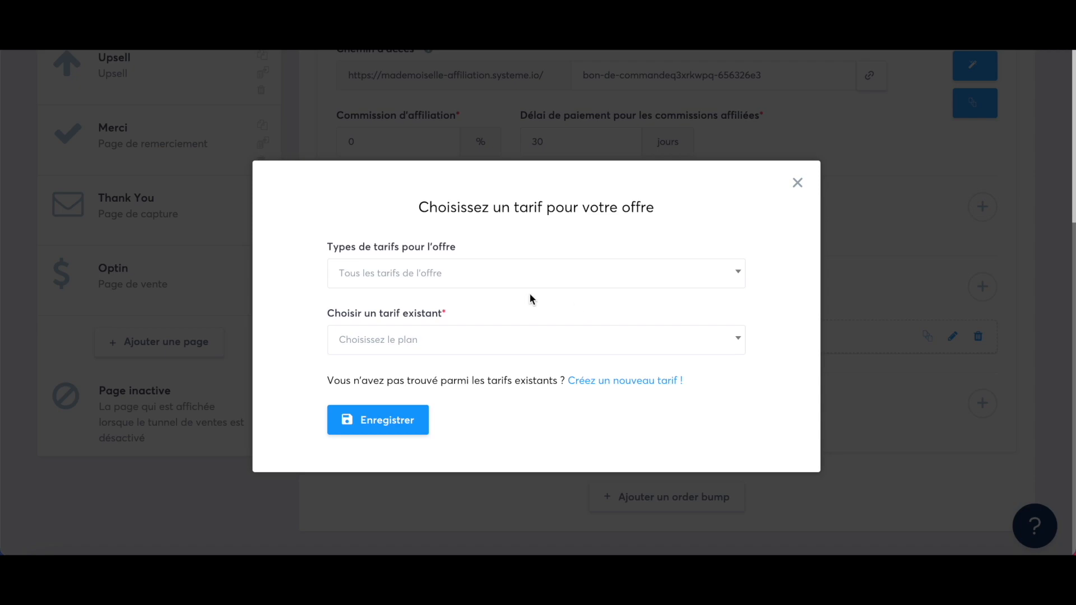
Step: Start a new price for the order form's offer and set its type to "Paiement en plusieurs fois"
left_click(594, 387)
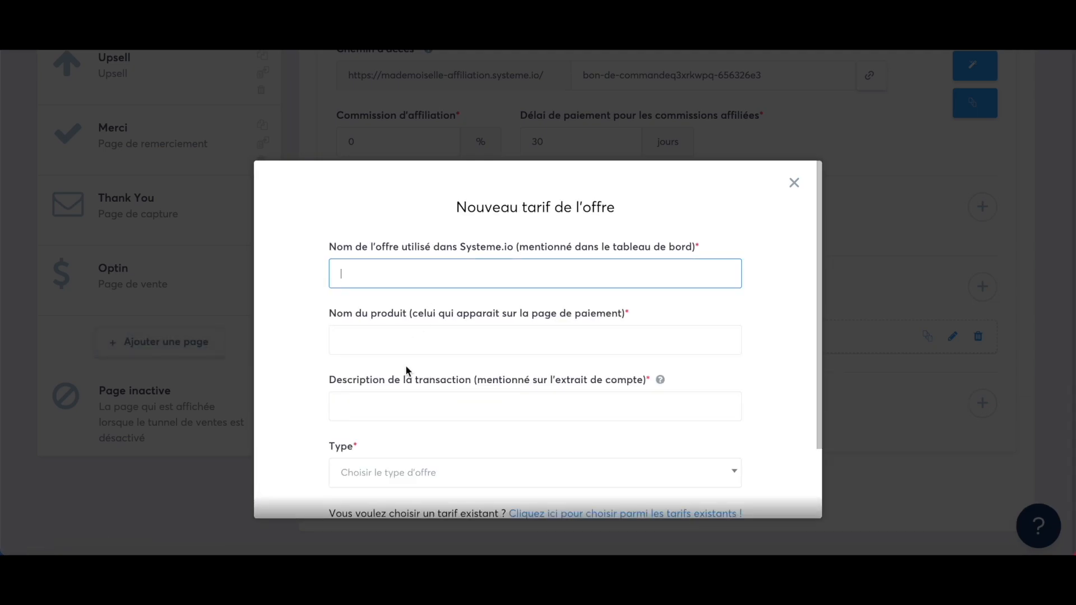
scroll(408, 370, "down", 3)
scroll(408, 369, "up", 2)
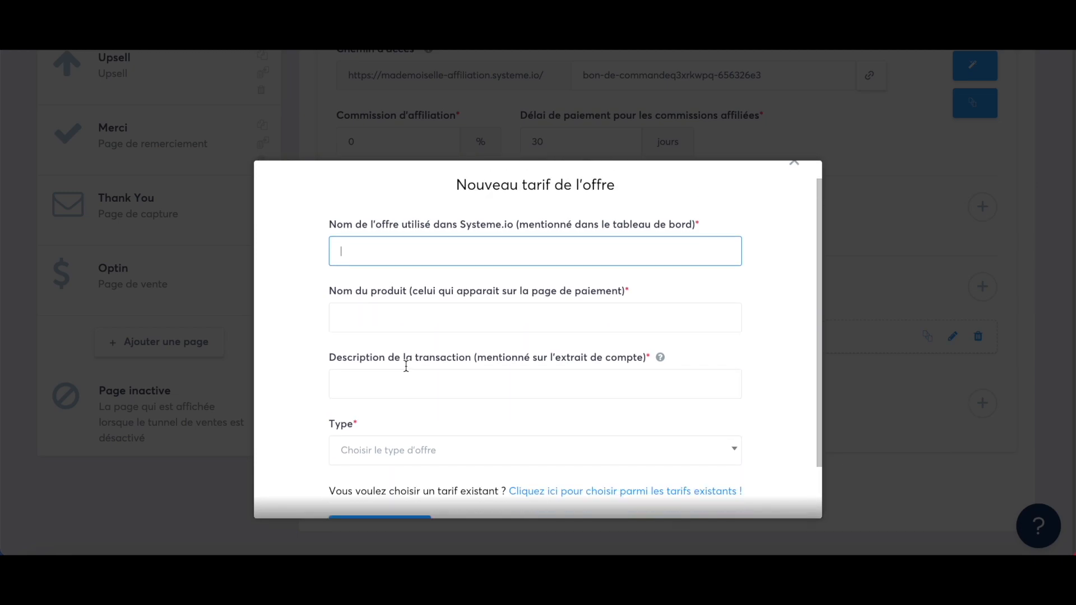
scroll(407, 367, "down", 1)
left_click(435, 394)
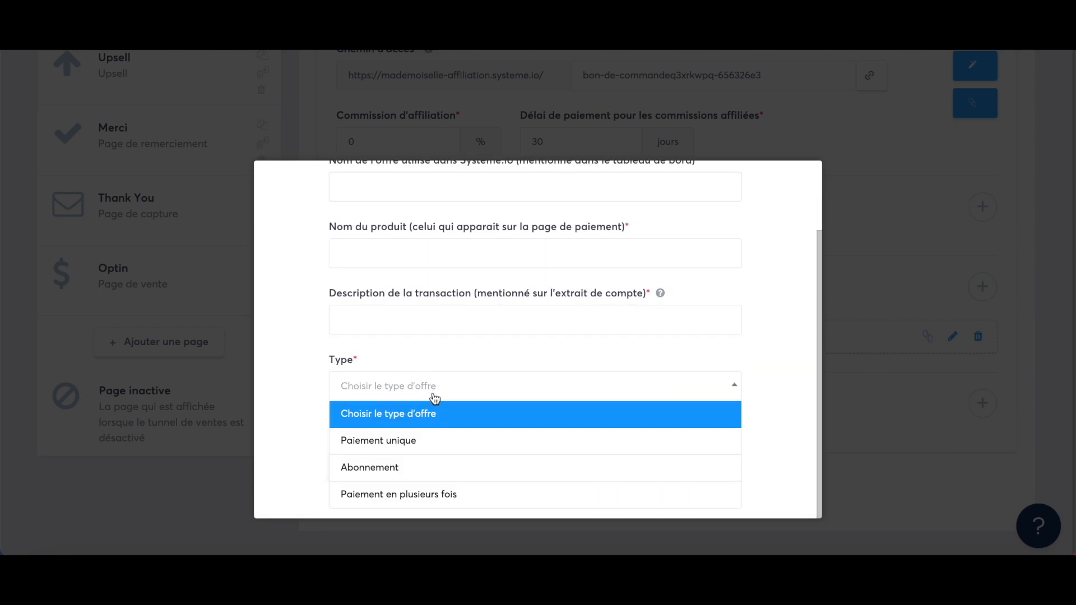
left_click(407, 492)
scroll(516, 373, "down", 3)
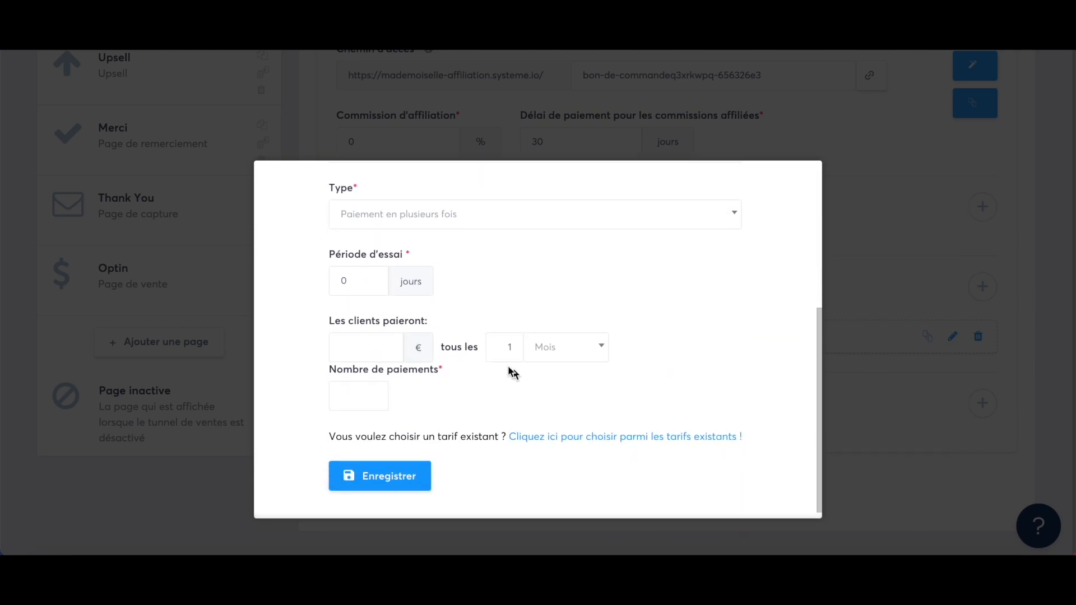
Step: Set the instalments to 37 € every 1 month with 5 payments and look over the price form
left_click(354, 346)
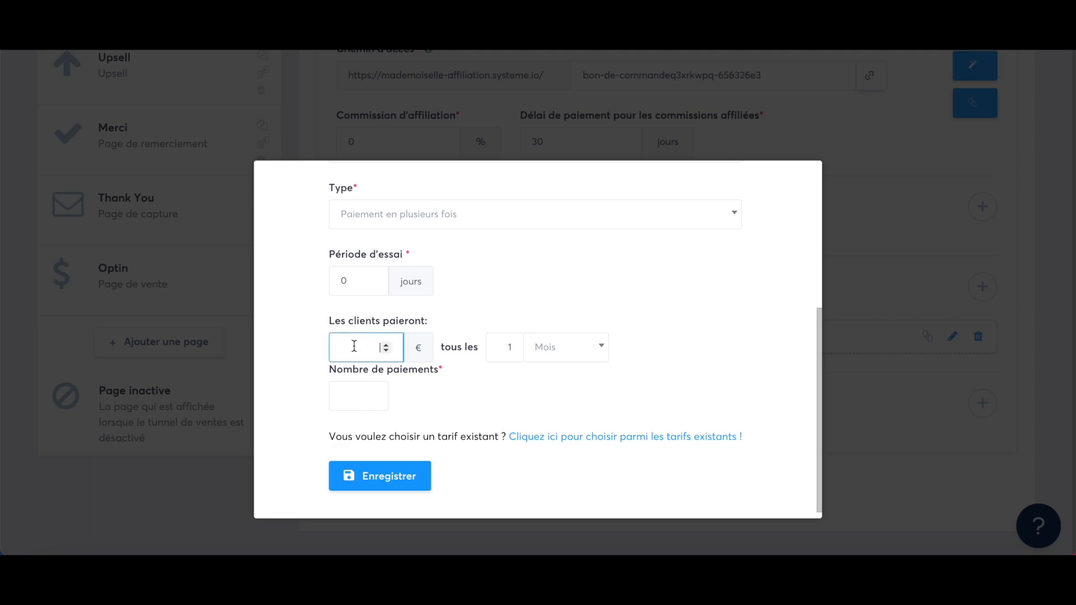
type("37")
left_click(513, 347)
key("Tab")
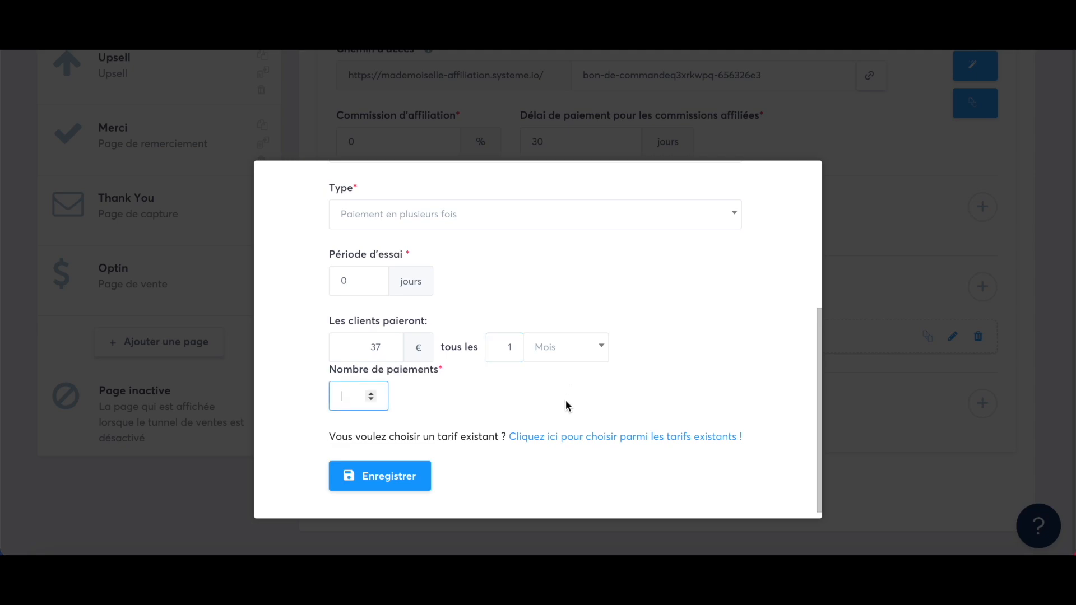
type("3")
scroll(491, 367, "up", 4)
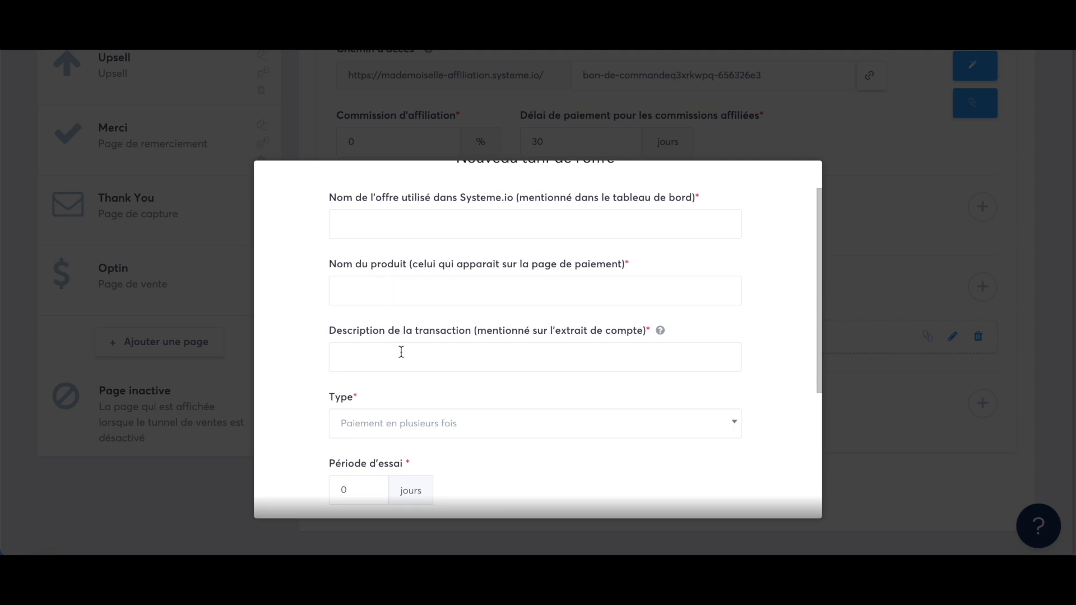
scroll(398, 351, "down", 1)
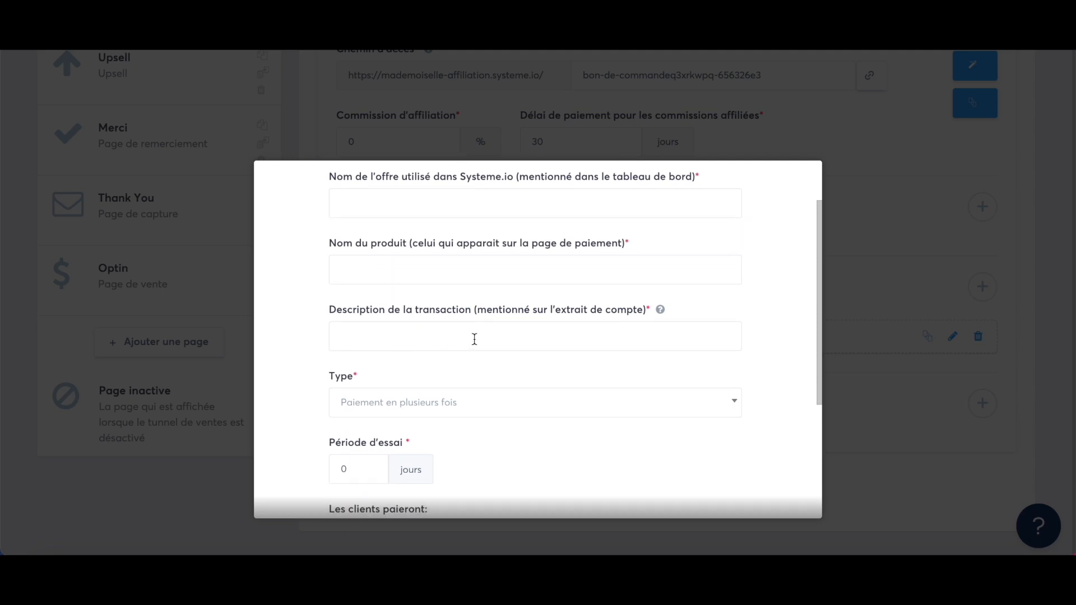
scroll(465, 336, "down", 3)
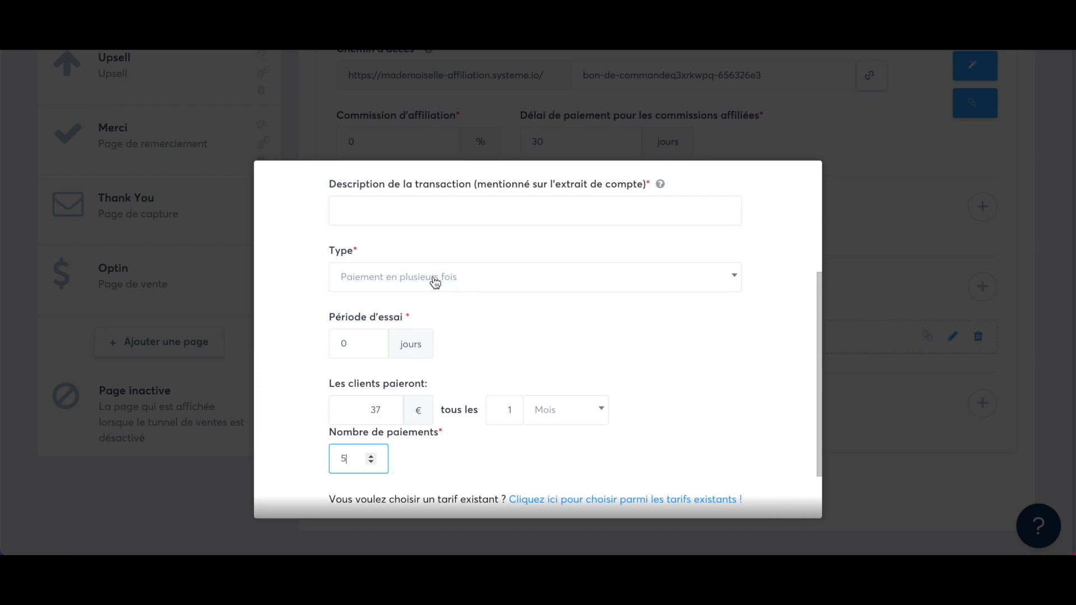
scroll(507, 361, "down", 2)
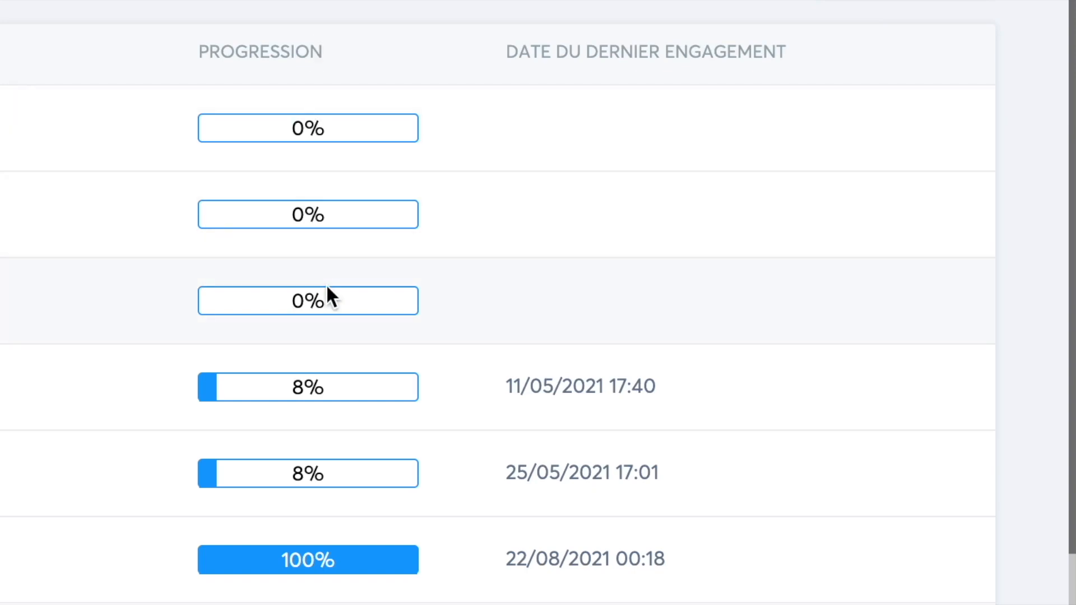
Step: Examine the progress percentage and last engagement date of each entry in the progress list
scroll(322, 454, "down", 5)
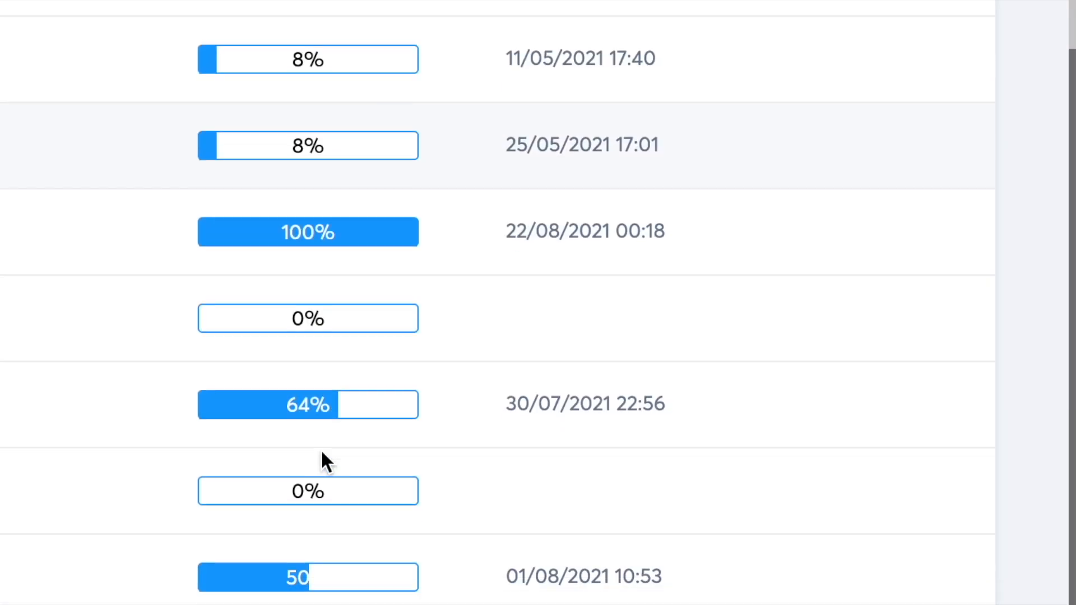
scroll(323, 456, "up", 5)
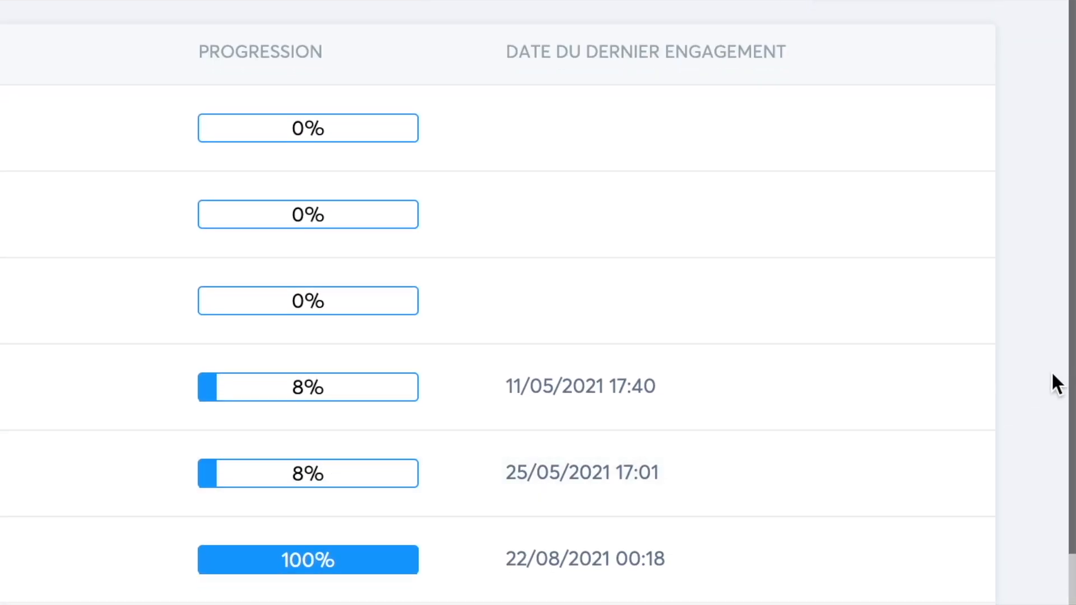
scroll(1001, 378, "down", 3)
scroll(999, 369, "down", 1)
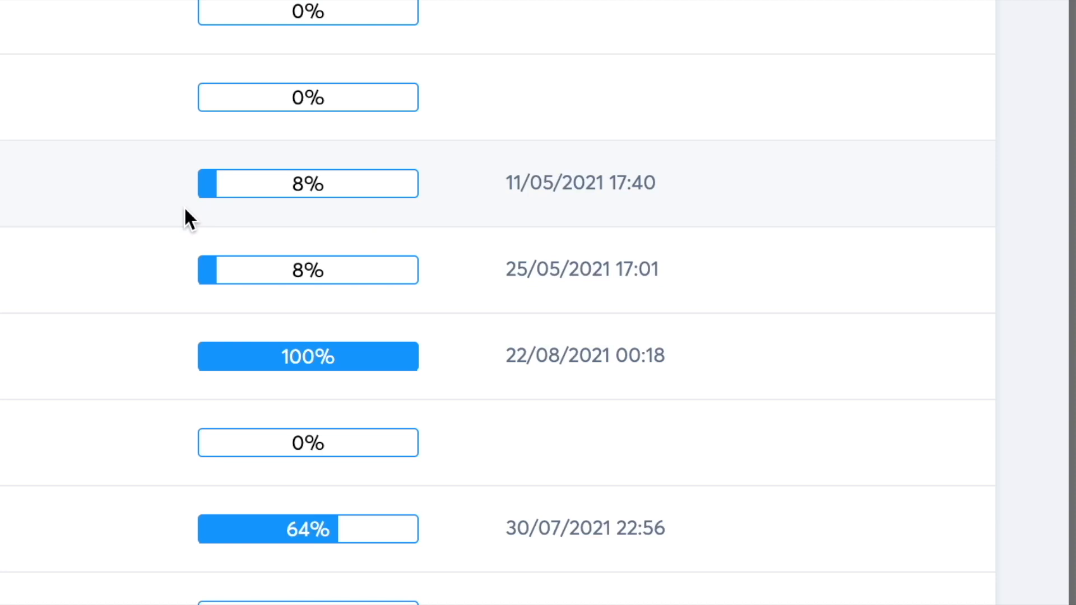
scroll(273, 192, "down", 2)
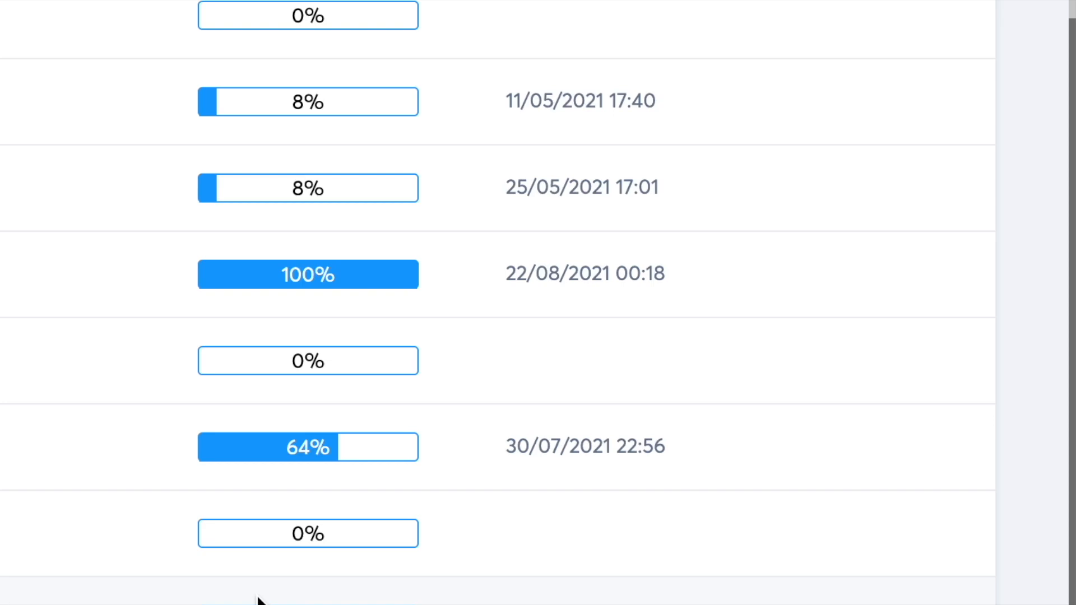
scroll(257, 600, "up", 5)
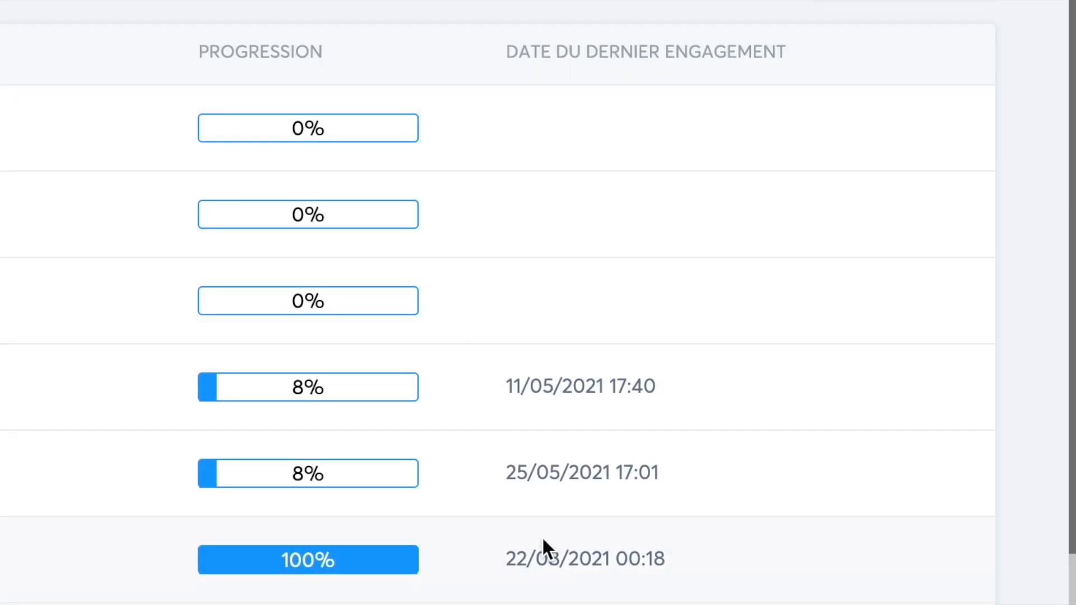
scroll(542, 538, "down", 5)
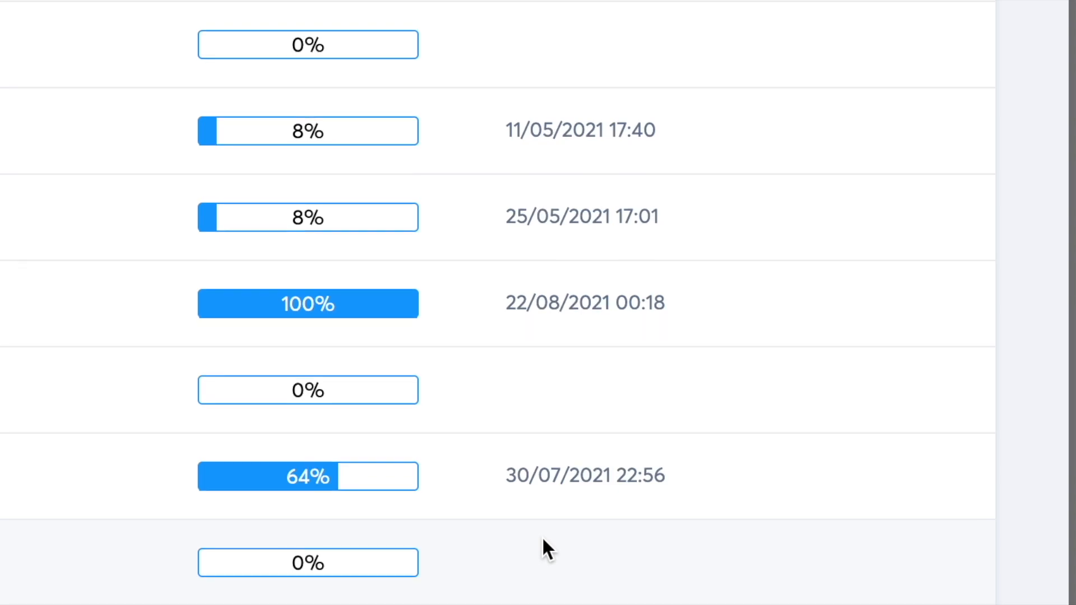
scroll(542, 550, "up", 3)
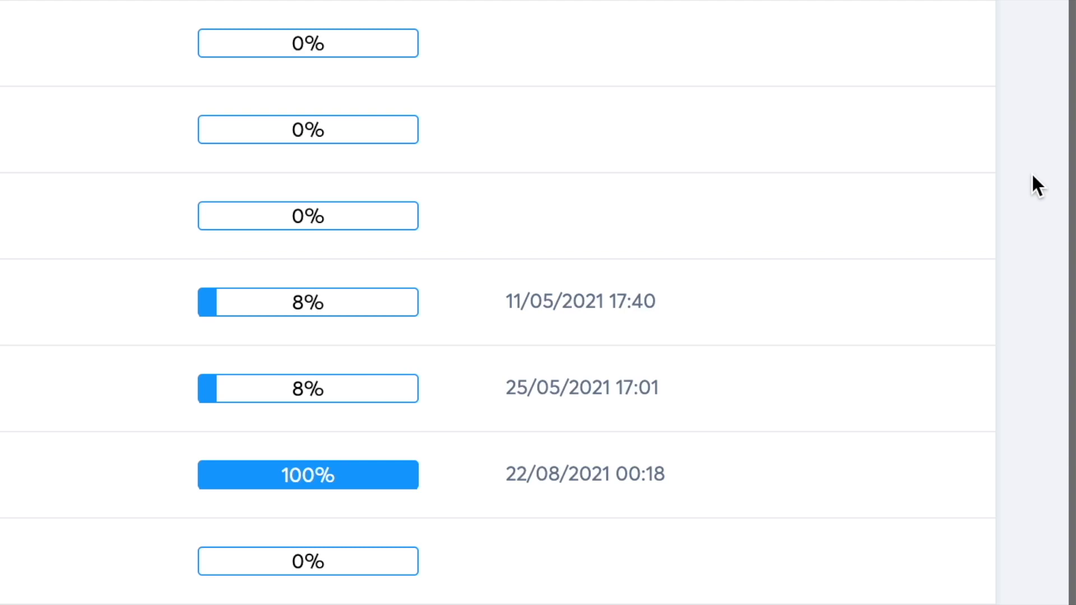
scroll(1032, 174, "down", 3)
scroll(1031, 174, "up", 5)
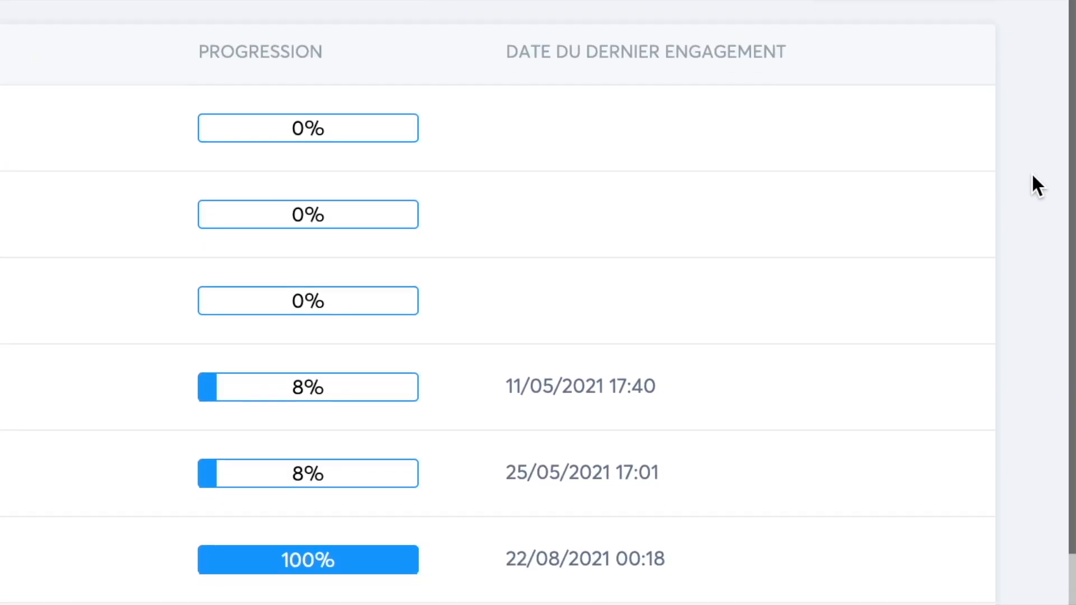
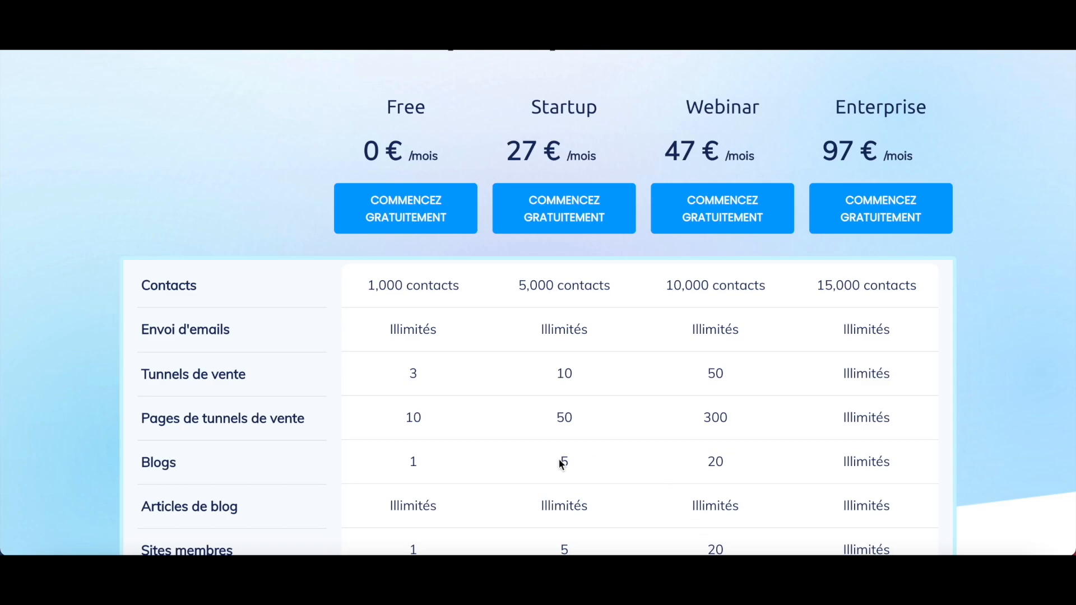
Step: Compare the monthly prices and included limits of the Free, Startup, Webinar and Enterprise plans
scroll(559, 459, "down", 3)
scroll(560, 458, "up", 3)
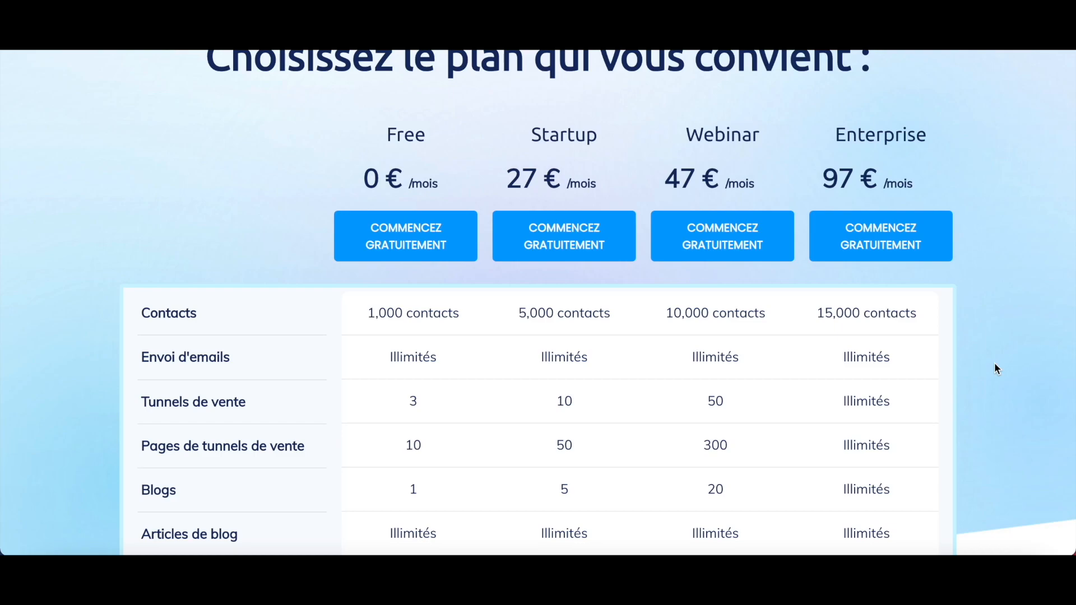
scroll(995, 364, "up", 2)
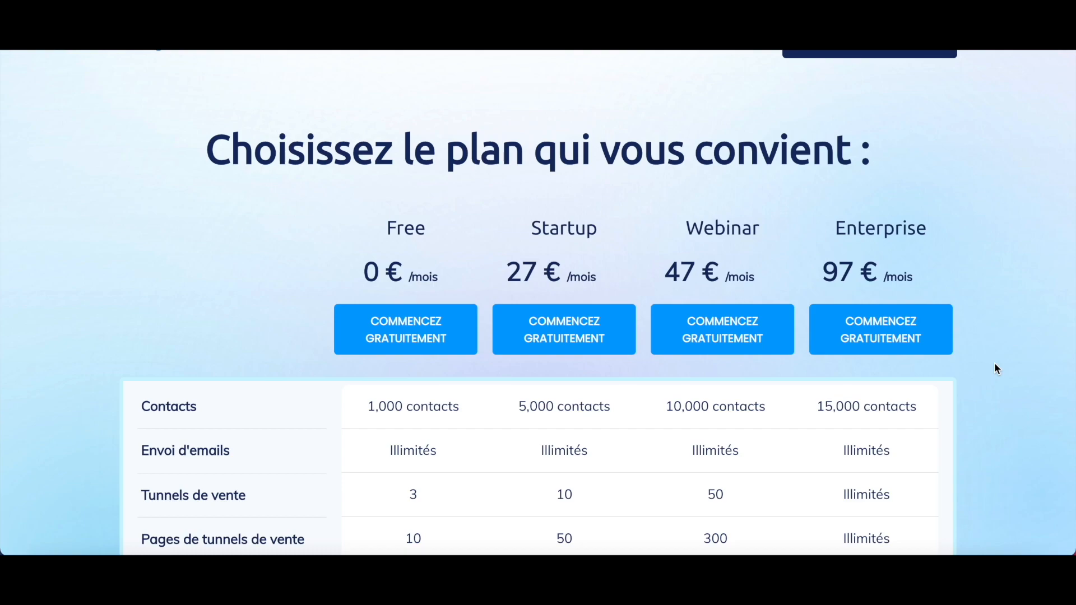
scroll(996, 369, "down", 2)
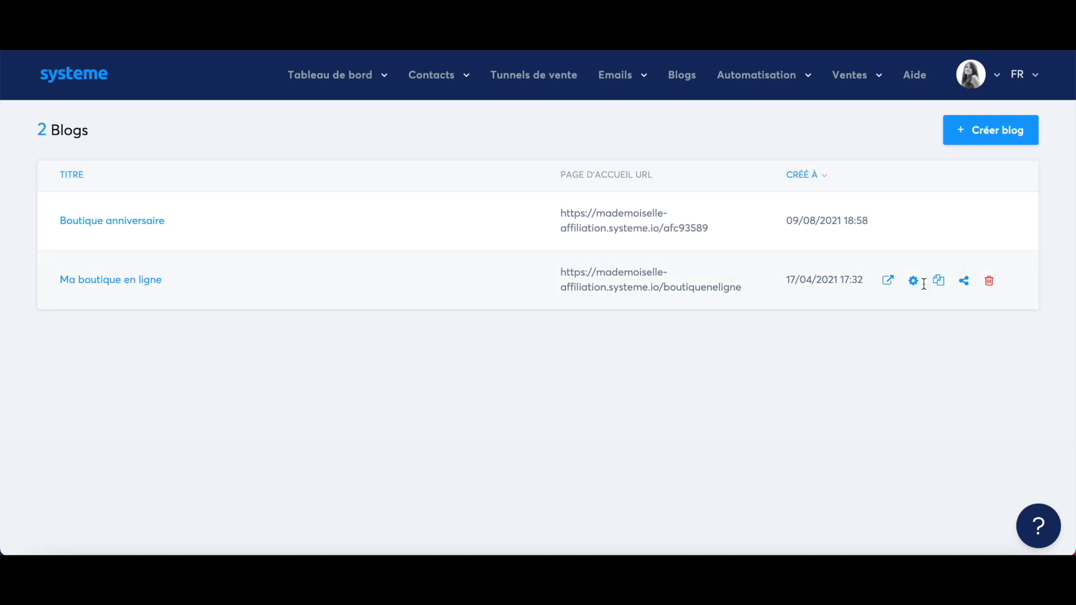
Step: Open the published page of the "Ma boutique en ligne" blog, look through its catalogue and dismiss the e-mail sign-up popup
left_click(887, 280)
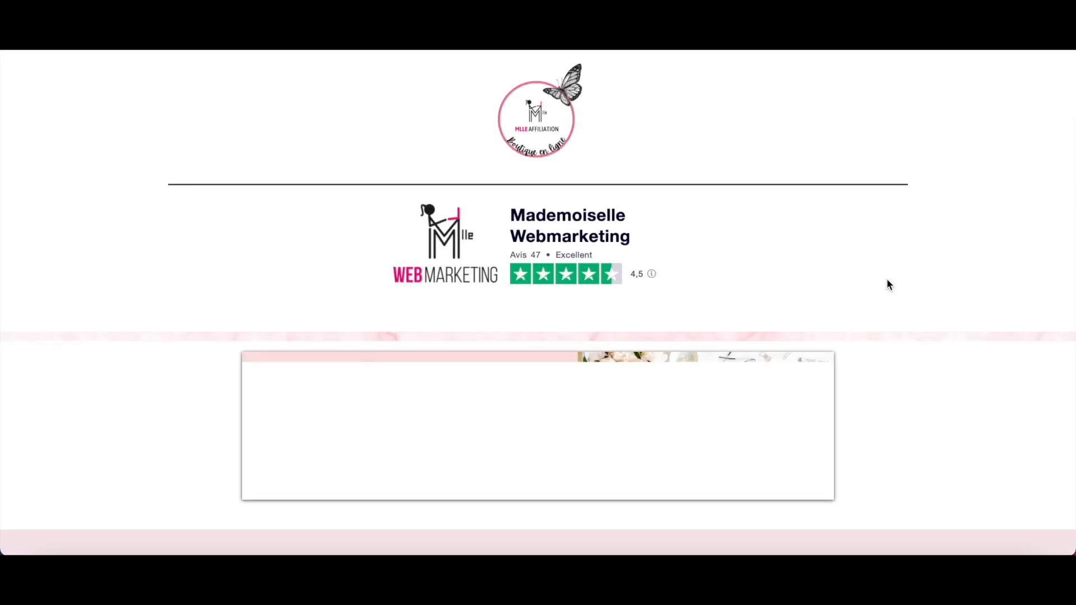
scroll(127, 442, "down", 15)
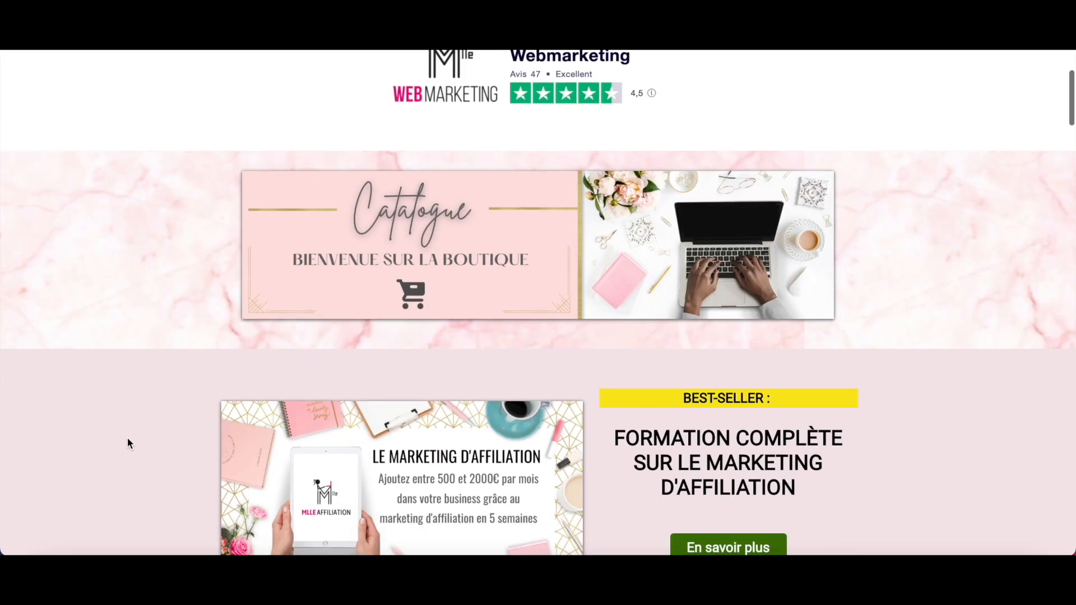
scroll(128, 443, "down", 15)
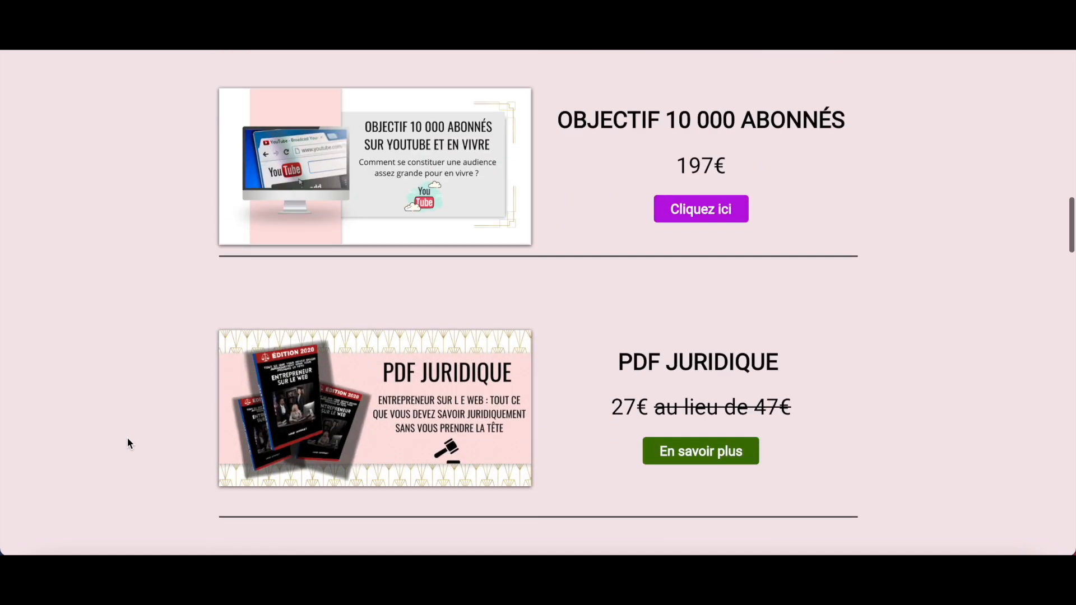
scroll(128, 442, "down", 20)
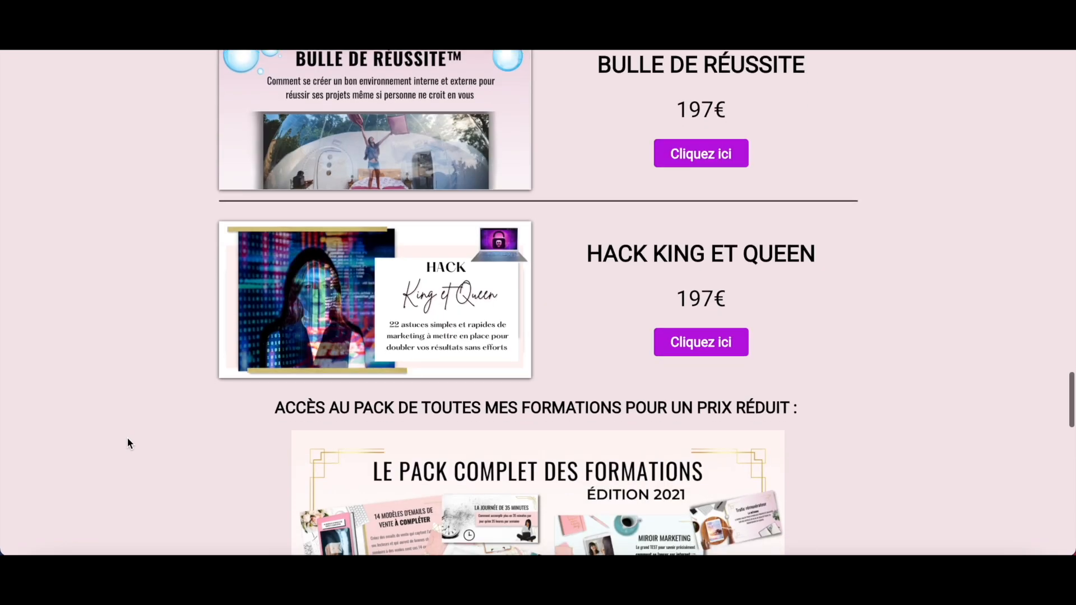
scroll(127, 440, "down", 4)
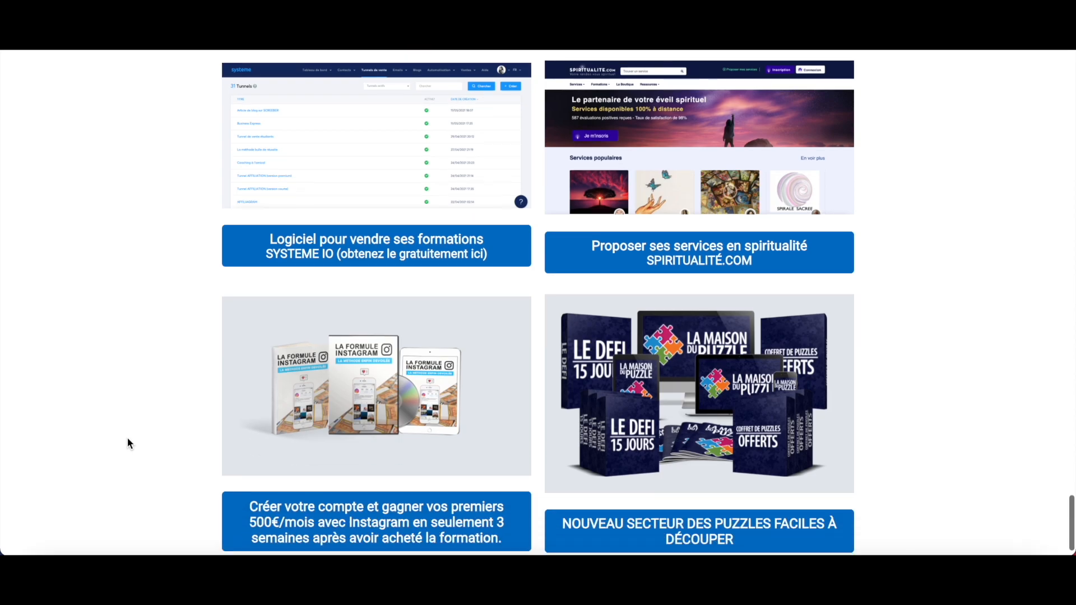
scroll(575, 274, "up", 5)
scroll(574, 271, "up", 20)
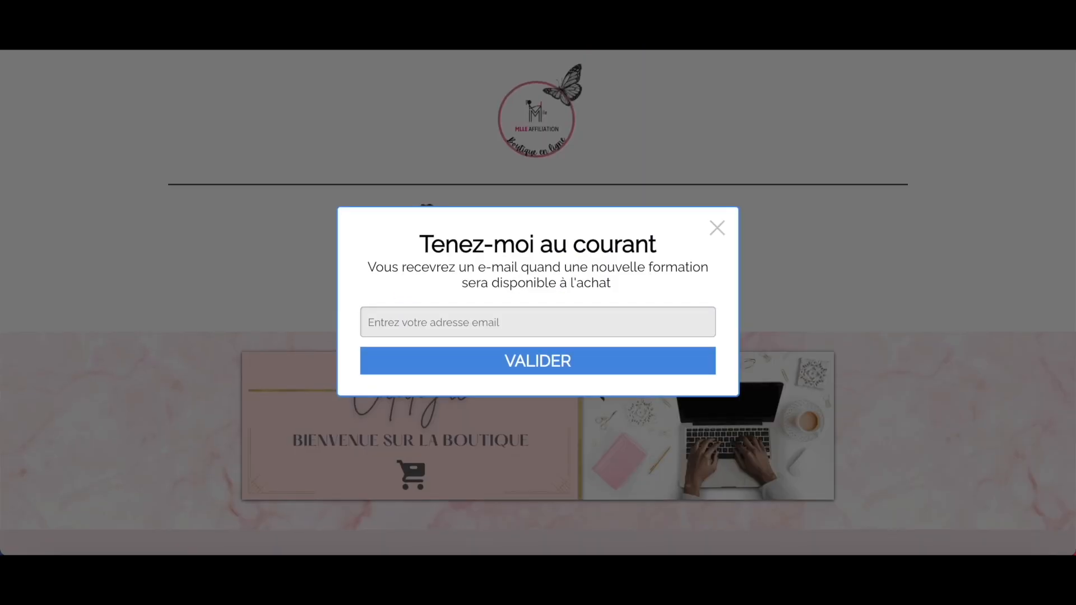
left_click(716, 230)
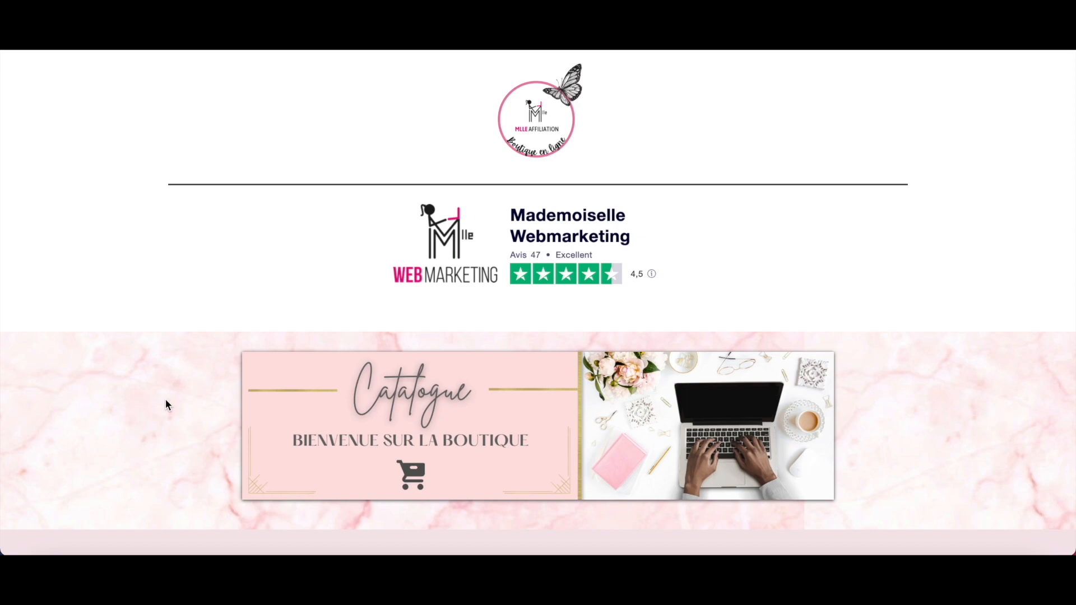
scroll(166, 404, "down", 1)
scroll(166, 404, "up", 1)
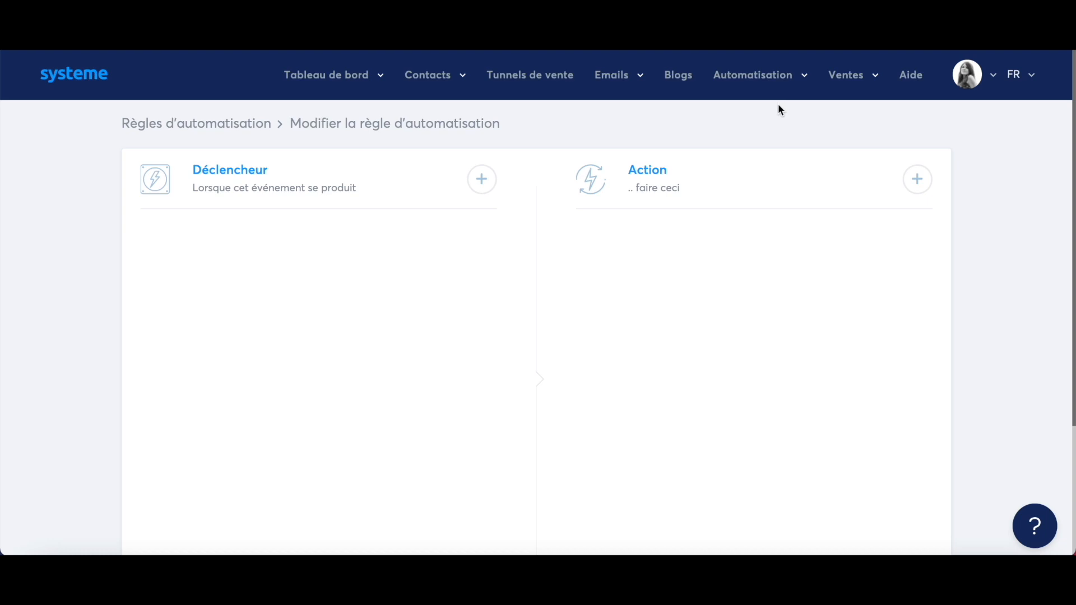
Step: Look through the available triggers for the automation rule and add the "Nouvelle vente" trigger
mouse_move(758, 79)
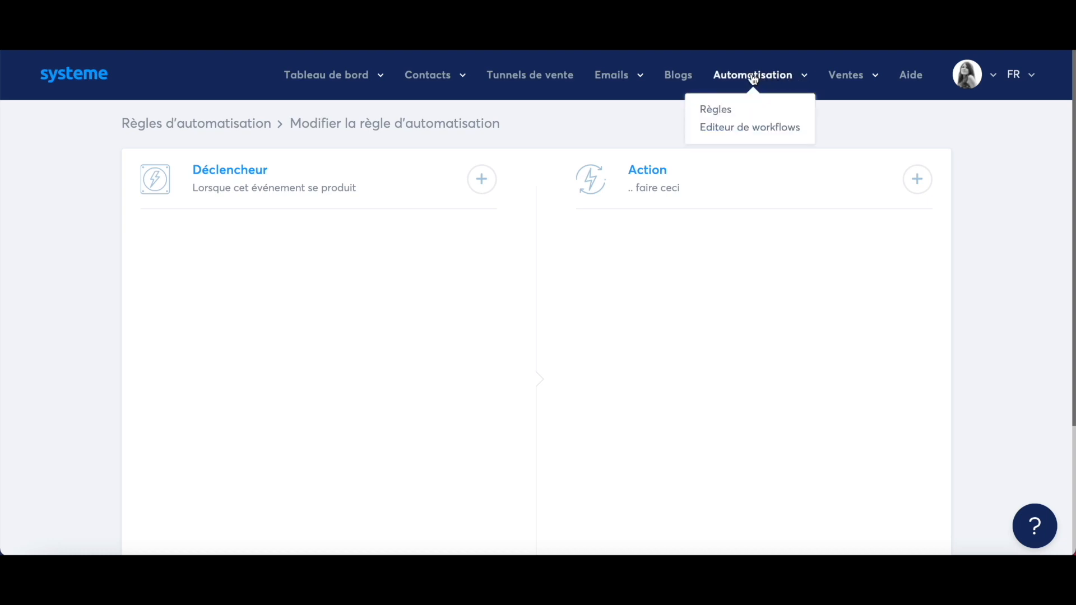
left_click(482, 187)
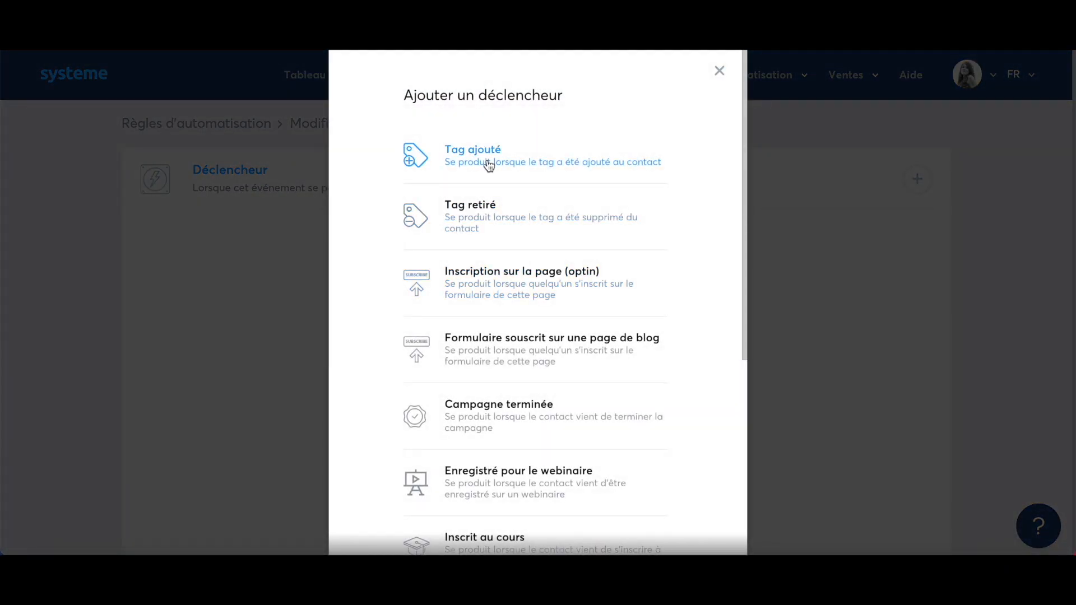
scroll(494, 370, "down", 3)
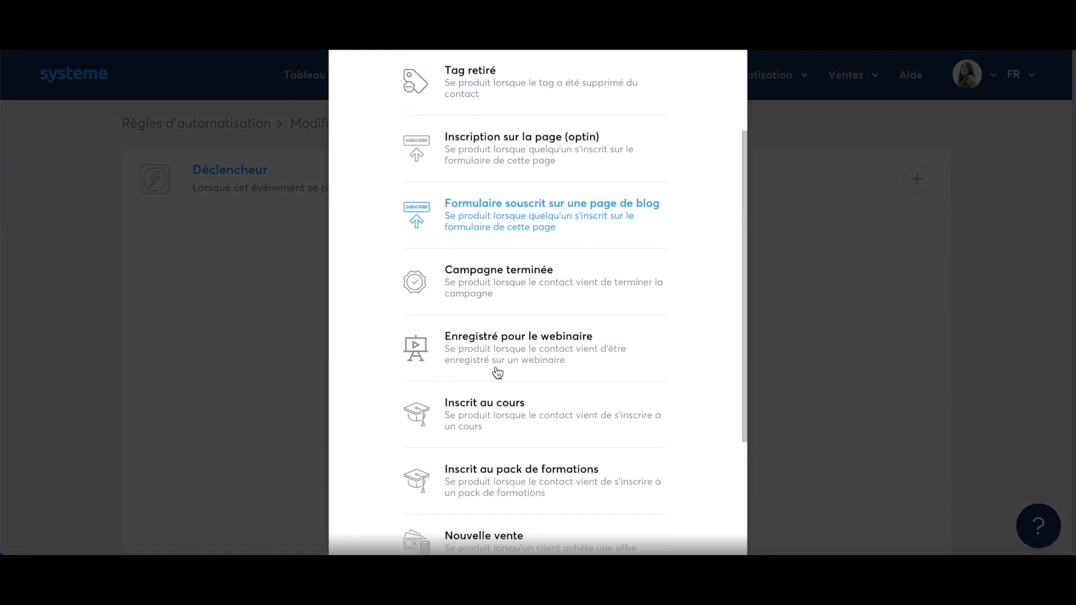
scroll(496, 372, "down", 3)
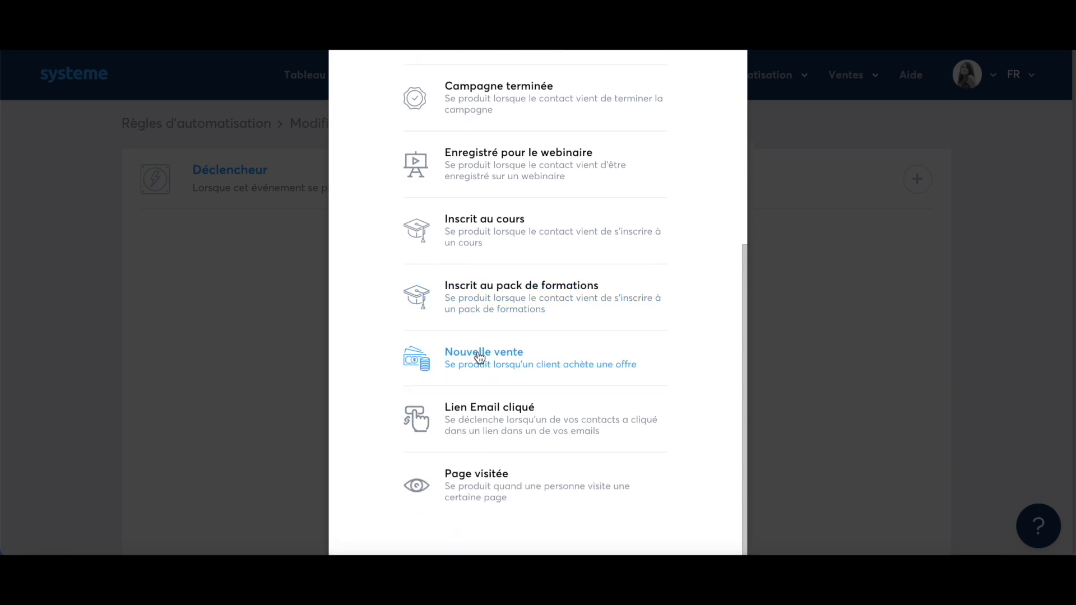
left_click(480, 357)
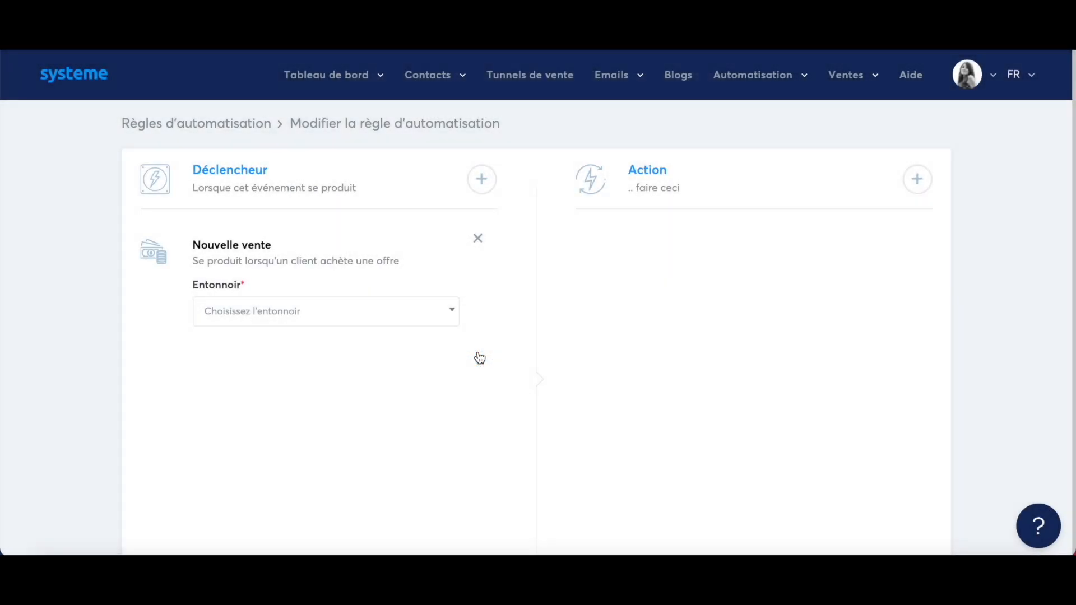
Step: Set the new sale trigger's funnel to "ASPIRATEUR À EMAILS" and its funnel step to "Order"
left_click(384, 317)
scroll(322, 428, "down", 5)
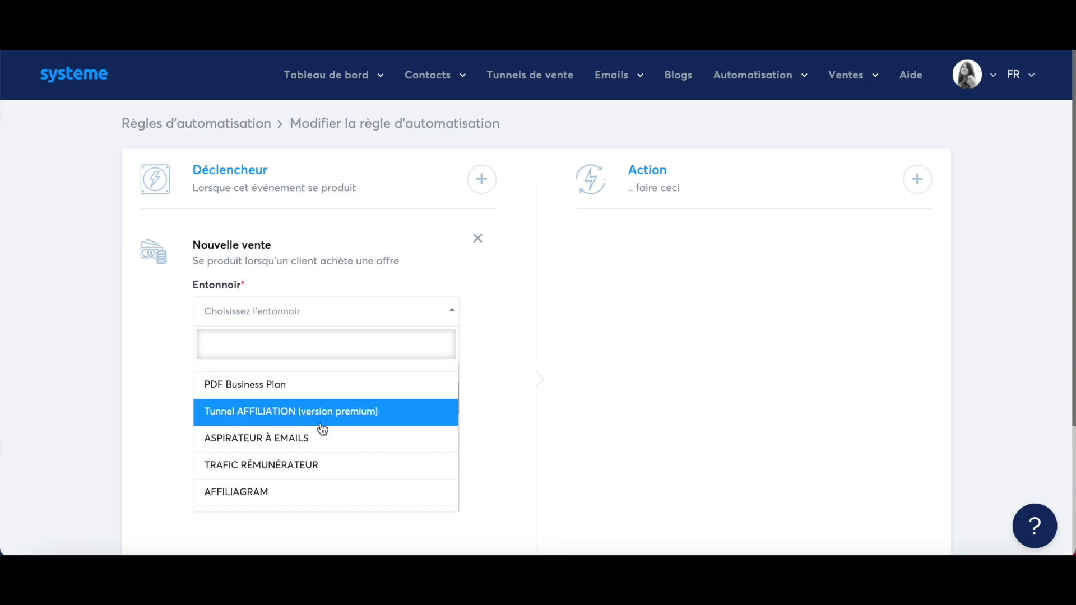
left_click(280, 408)
left_click(298, 378)
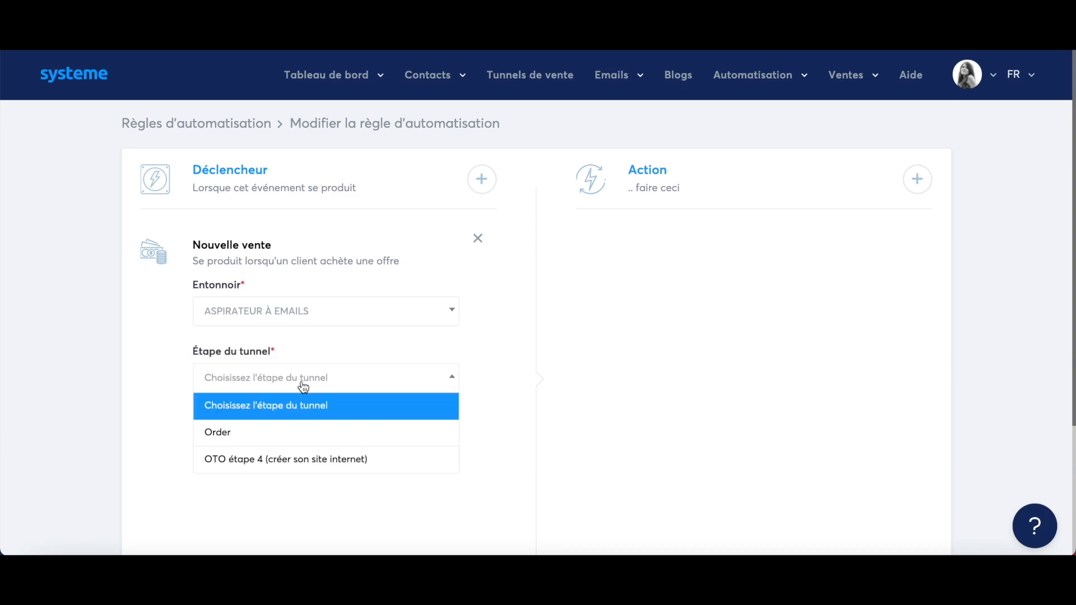
left_click(270, 440)
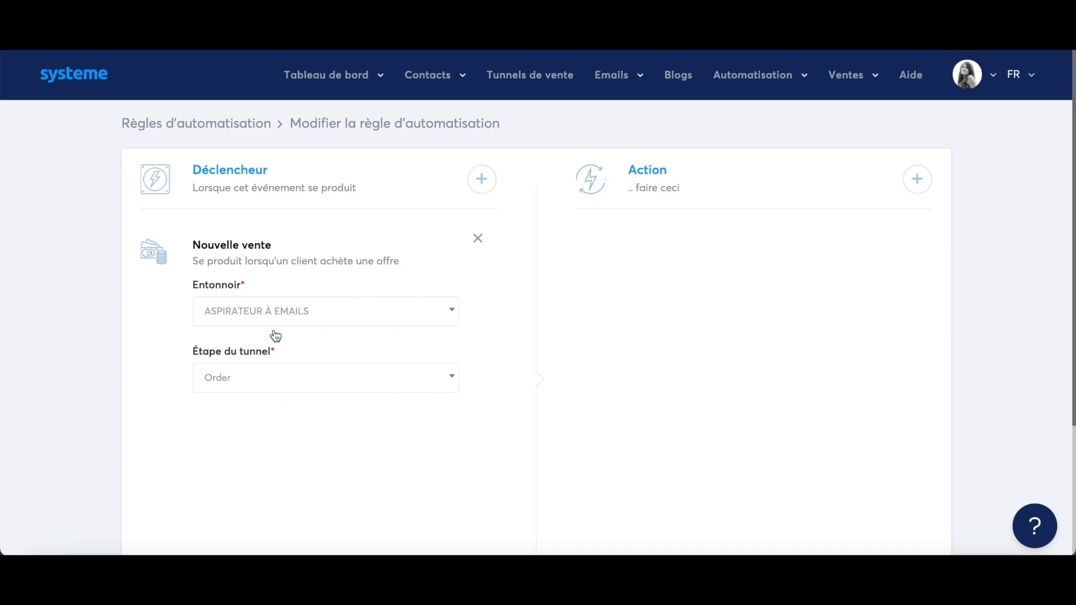
Step: Add the "Désinscrire de la campagne" action and look through its selectable campaigns without choosing one
left_click(917, 179)
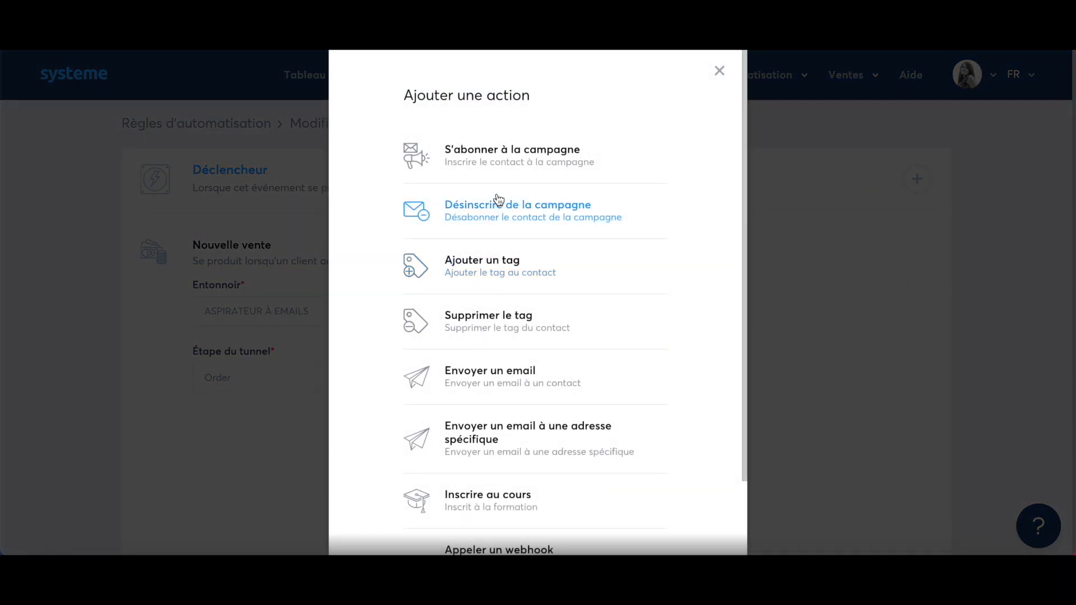
left_click(490, 205)
left_click(696, 325)
scroll(699, 468, "down", 2)
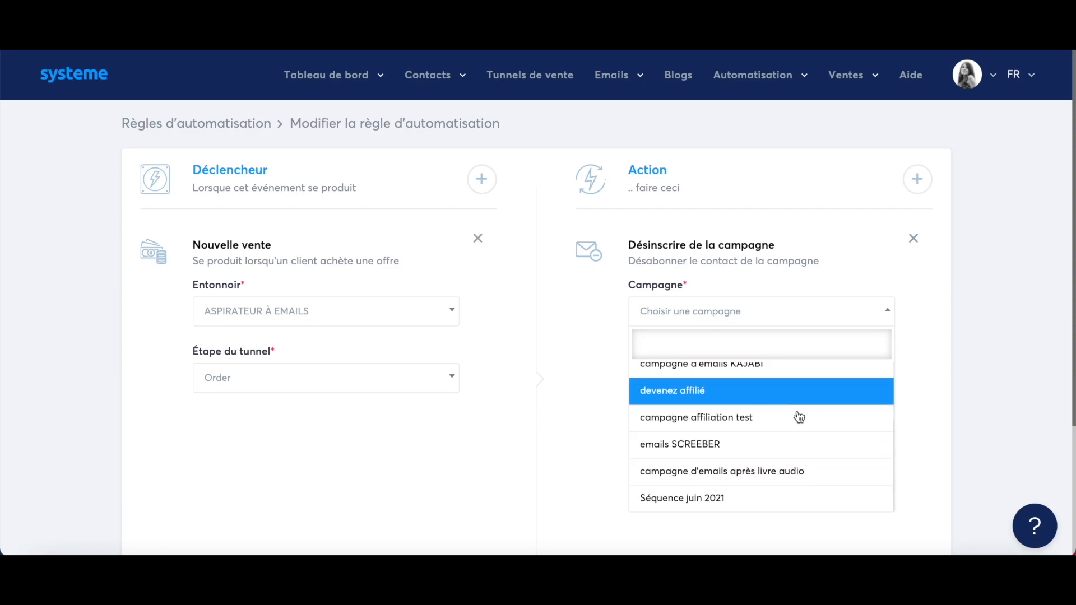
scroll(784, 413, "up", 2)
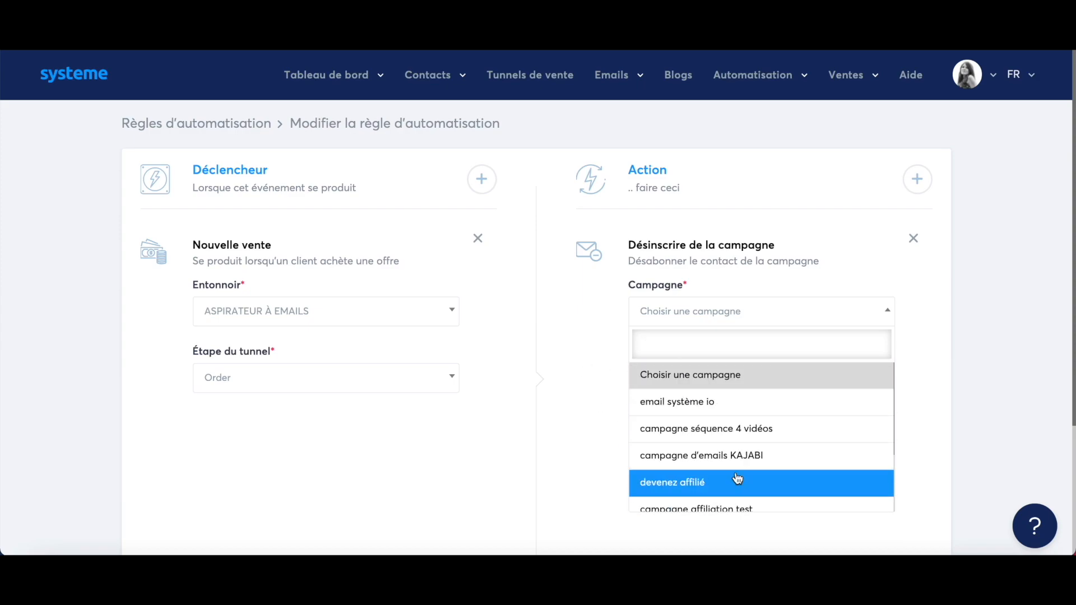
left_click(577, 386)
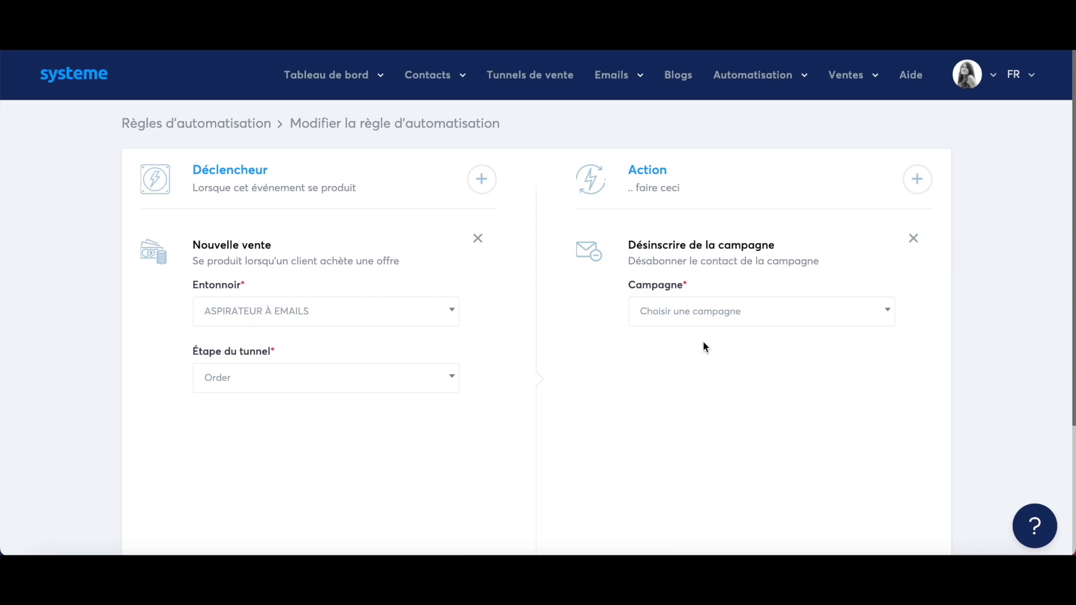
Step: Remove the "Nouvelle vente" trigger and the "Désinscrire de la campagne" action from the automation rule
left_click(478, 240)
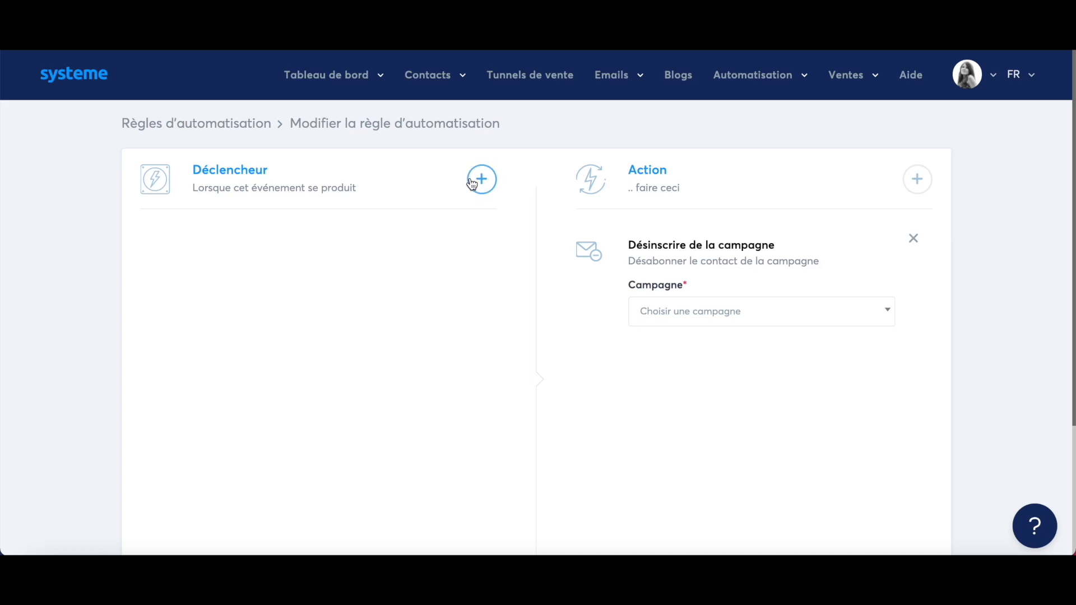
left_click(913, 239)
Step: Examine the action types available for the automation rule, then close the list without adding one
left_click(917, 178)
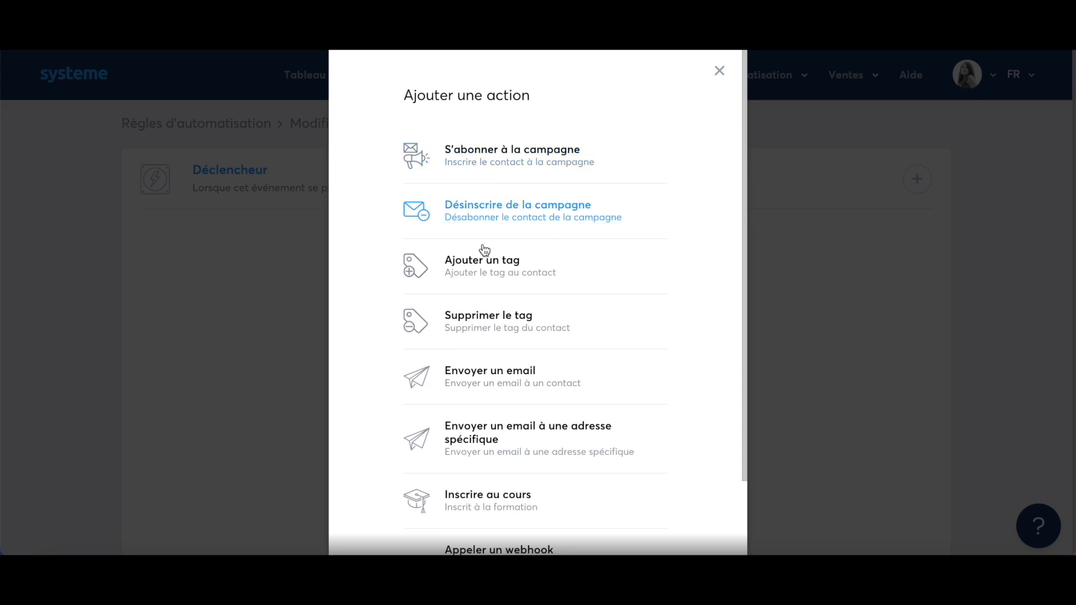
scroll(492, 329, "down", 1)
scroll(491, 329, "down", 2)
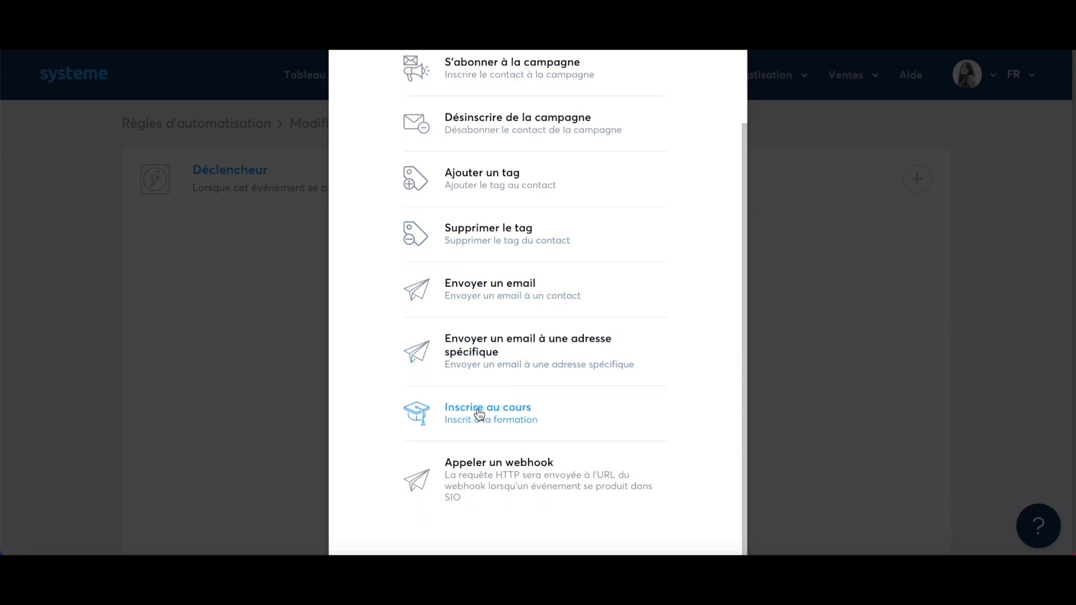
scroll(633, 353, "up", 3)
scroll(638, 344, "down", 1)
scroll(639, 344, "up", 1)
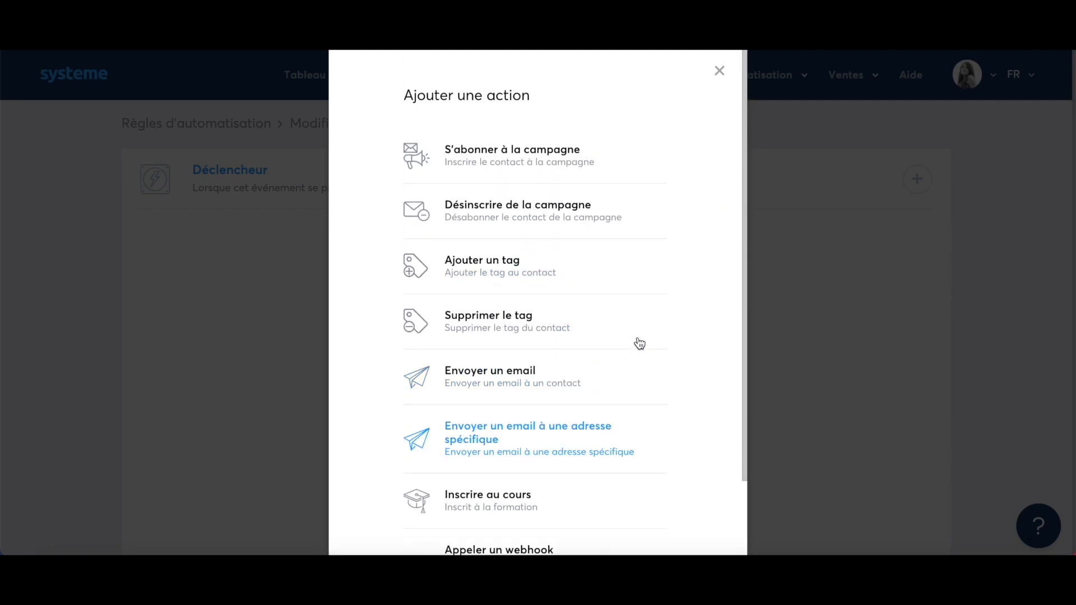
left_click(719, 71)
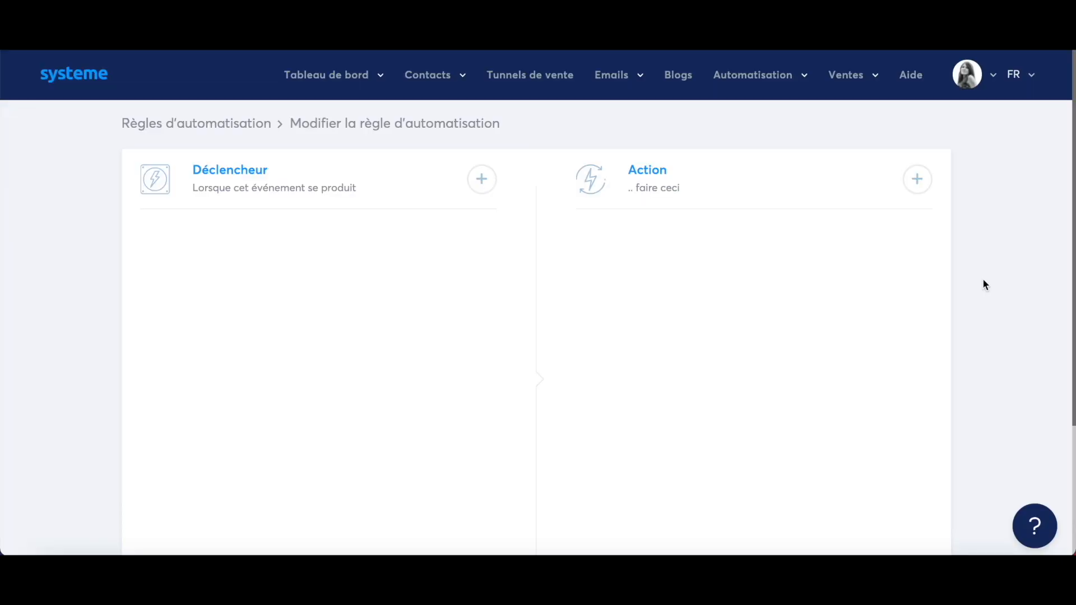